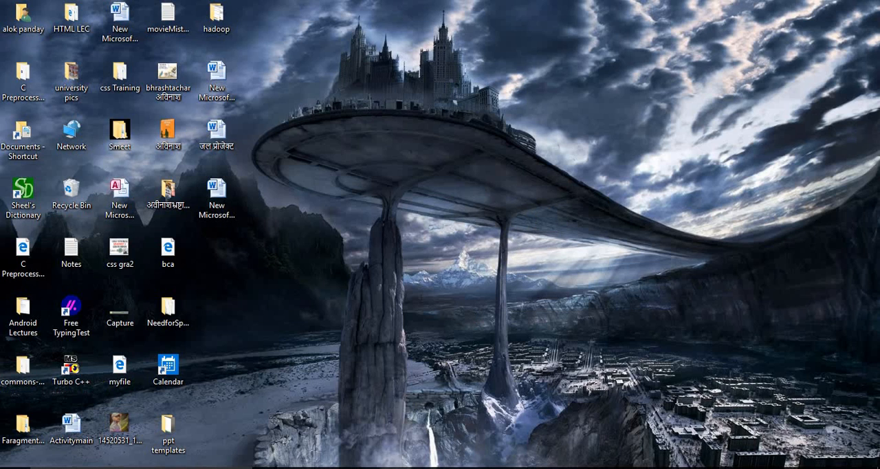
- Open Chrome in a maximized window and close the Yahoo Search tab so that the Google page is active
mouse_move(364, 467)
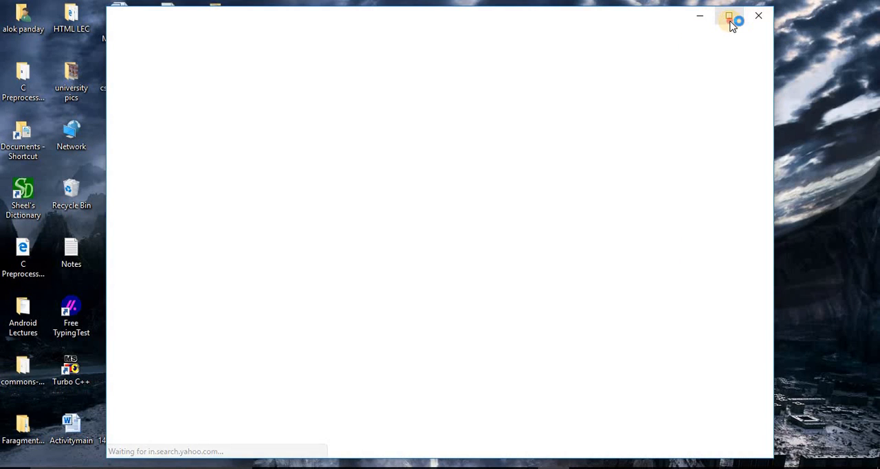
left_click(729, 16)
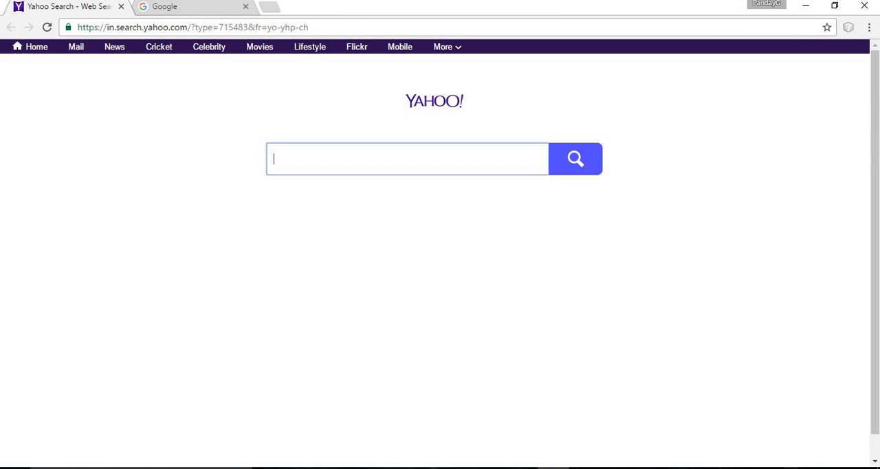
left_click(121, 8)
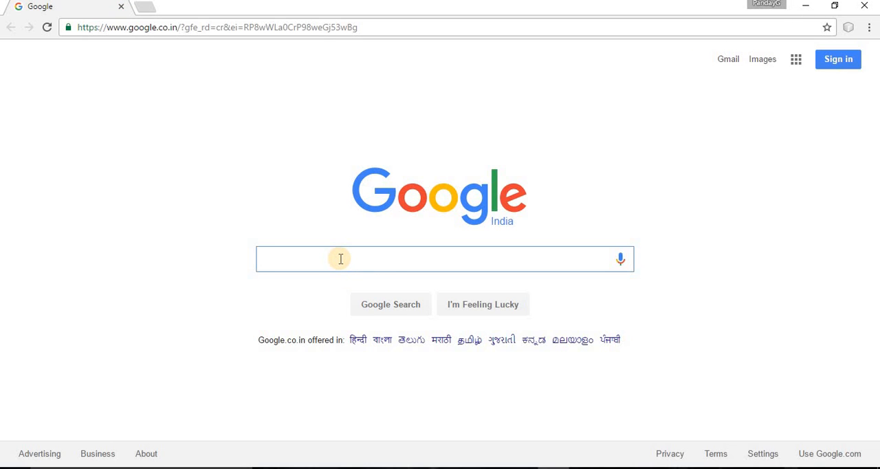
- Search Google for "unity 3d download" and open the "Unity - Download" result on unity3d.com
type("unity")
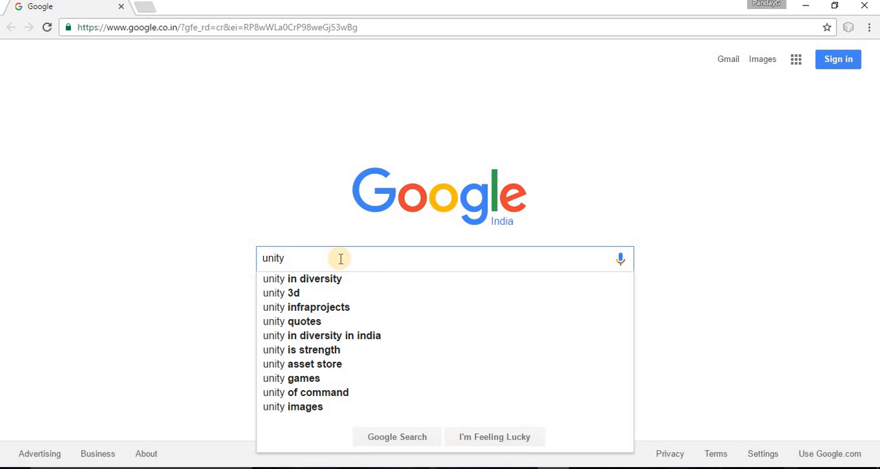
key("Down")
key("Down")
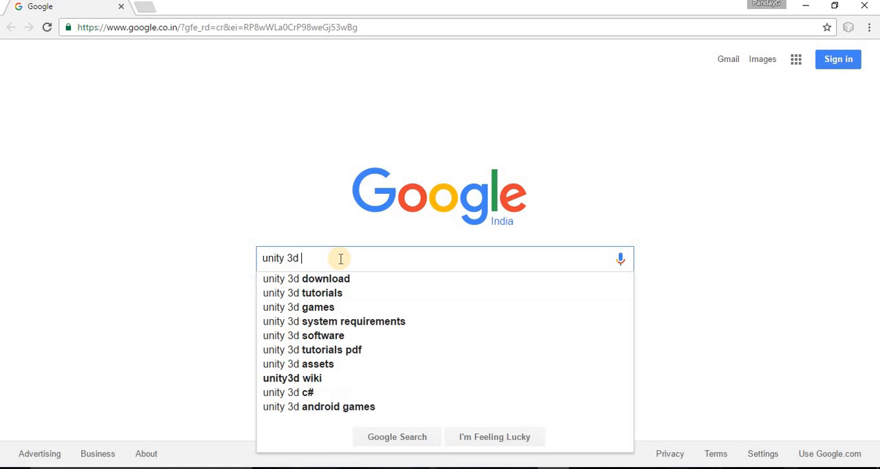
type("dow")
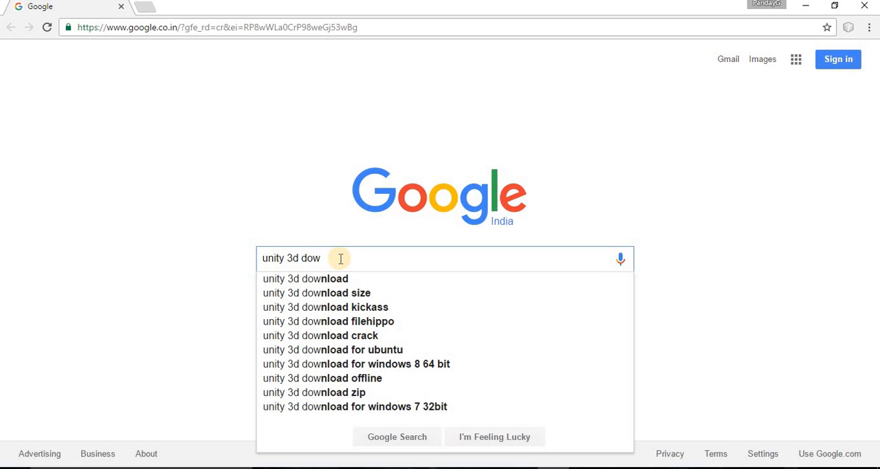
key("Down")
key("Return")
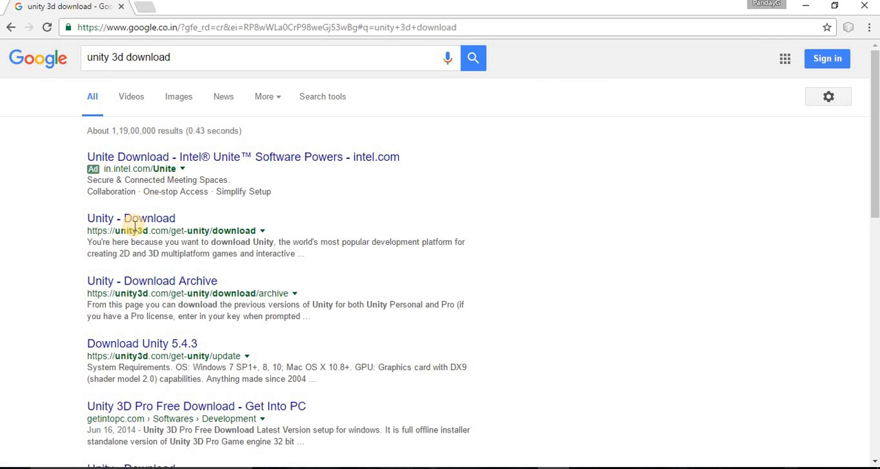
left_click(131, 220)
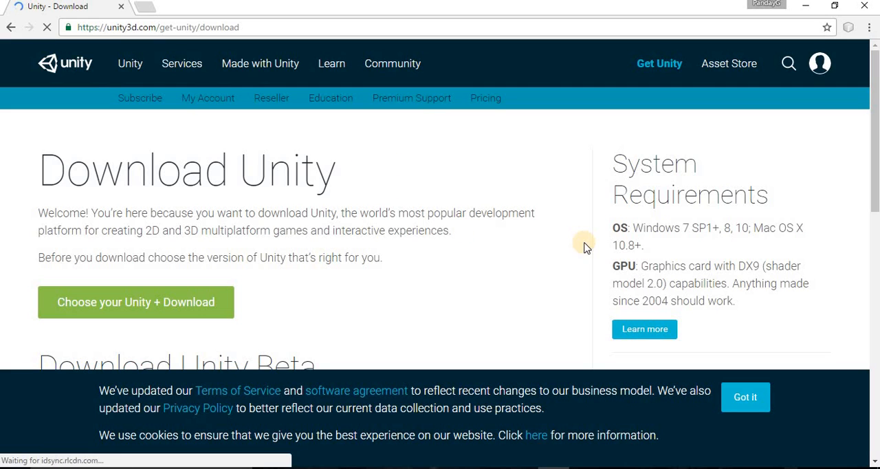
- Check the supported operating systems under System Requirements and proceed to choosing a Unity version to download
left_click_drag(607, 145, 704, 248)
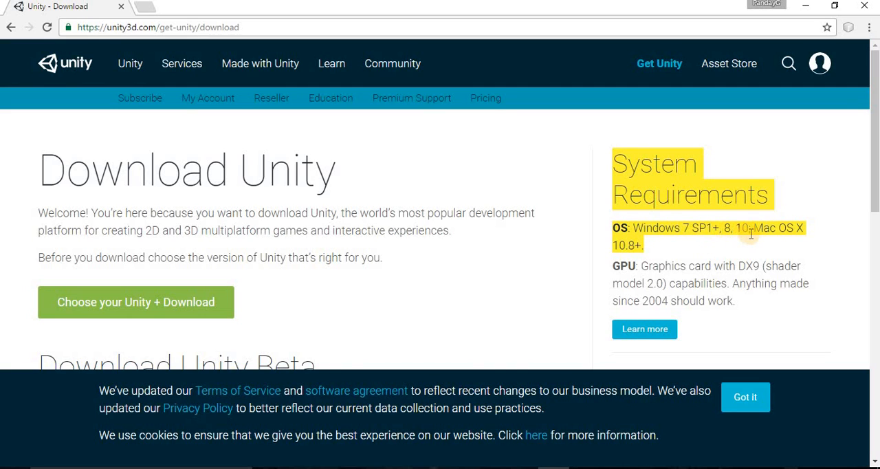
left_click(679, 248)
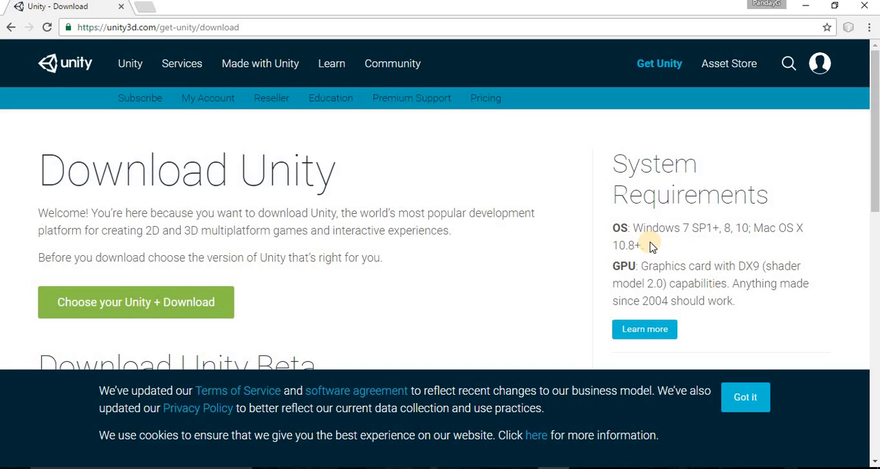
left_click_drag(632, 227, 713, 229)
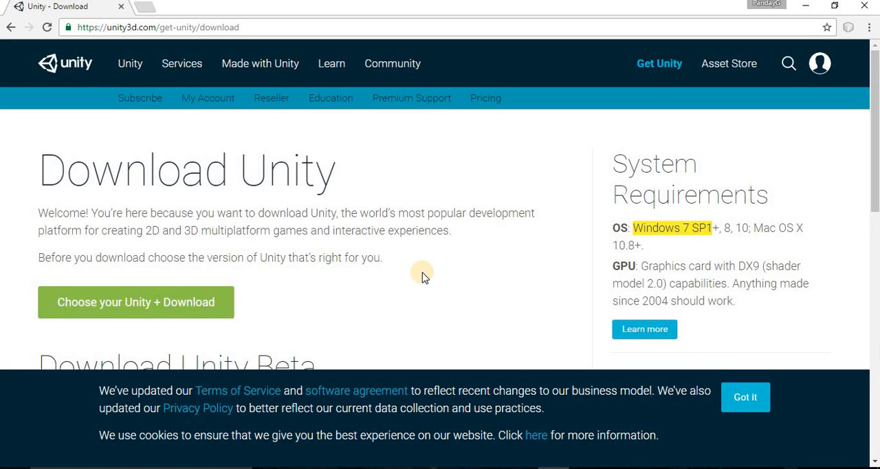
scroll(422, 275, "down", 1)
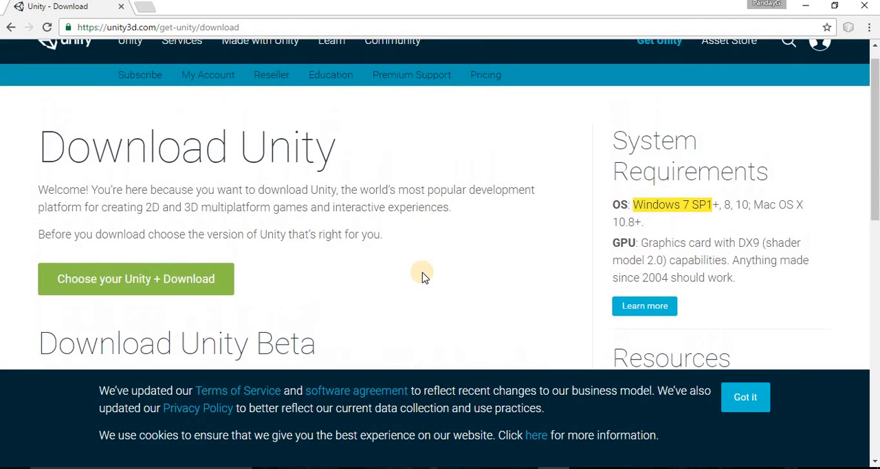
scroll(422, 275, "up", 1)
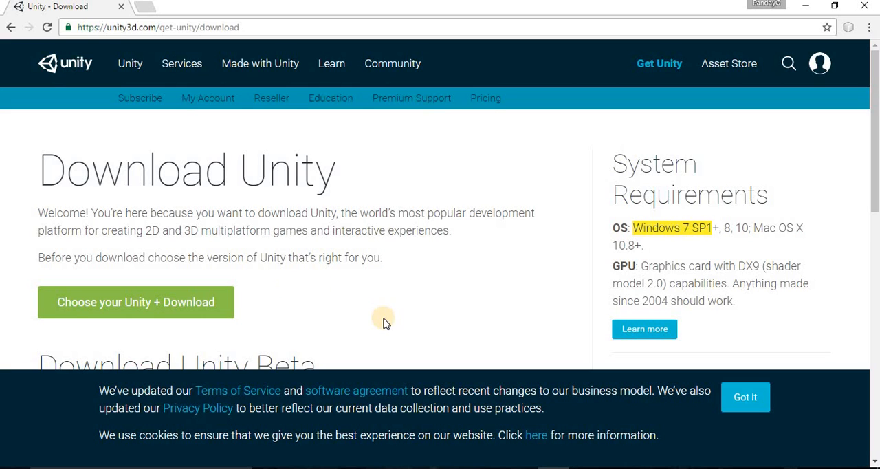
scroll(385, 322, "down", 2)
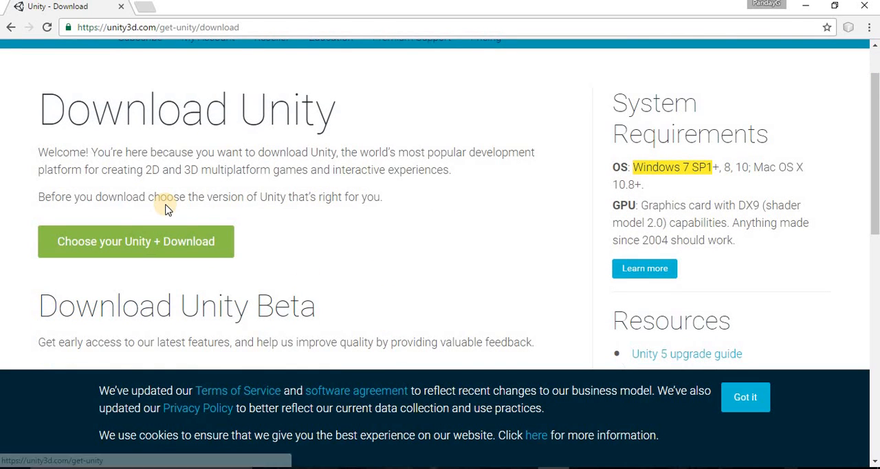
left_click(119, 246)
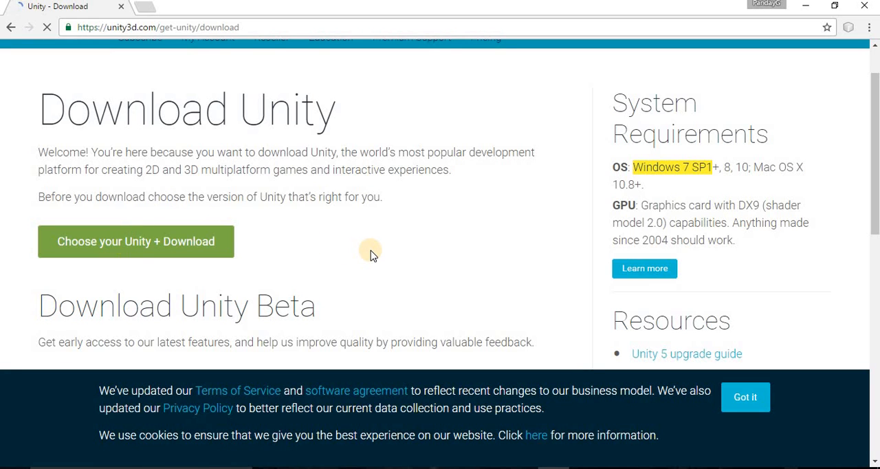
scroll(370, 253, "down", 2)
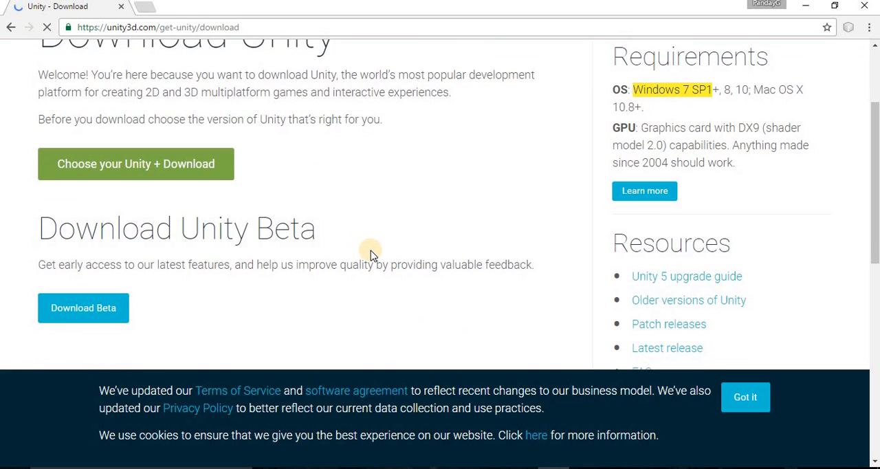
scroll(466, 207, "up", 3)
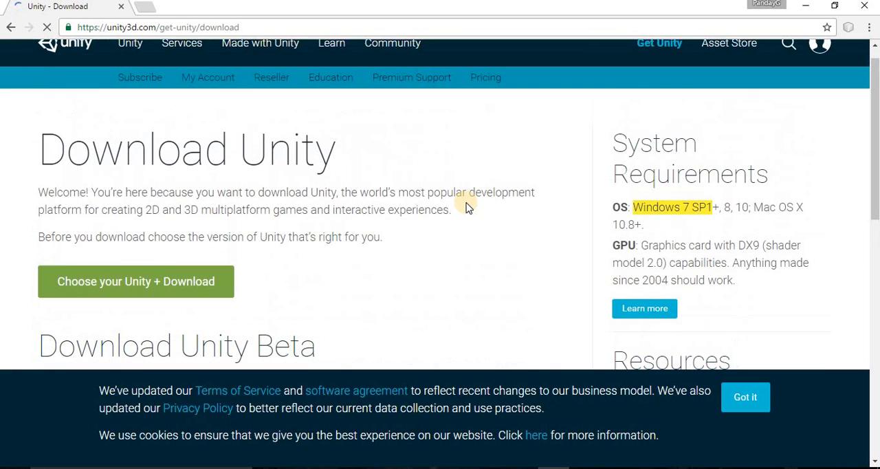
scroll(467, 208, "up", 1)
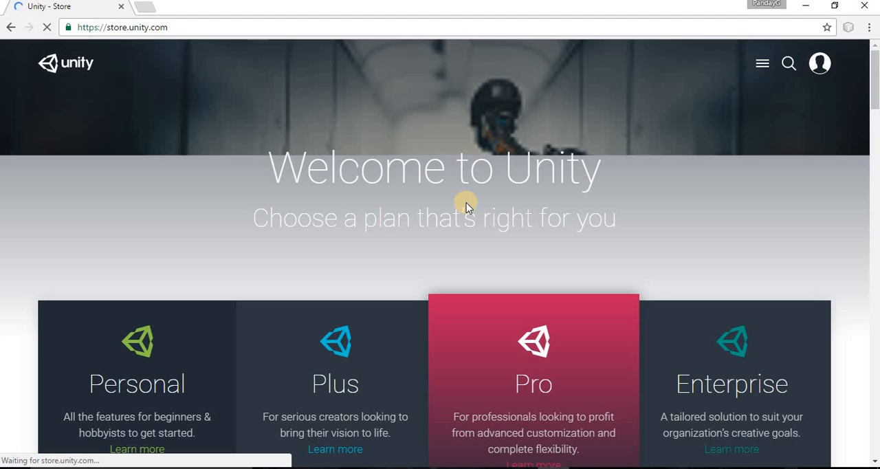
- Compare the Personal, Plus, Pro and Enterprise plan descriptions, and examine the price terms of the Personal plan
scroll(466, 207, "down", 3)
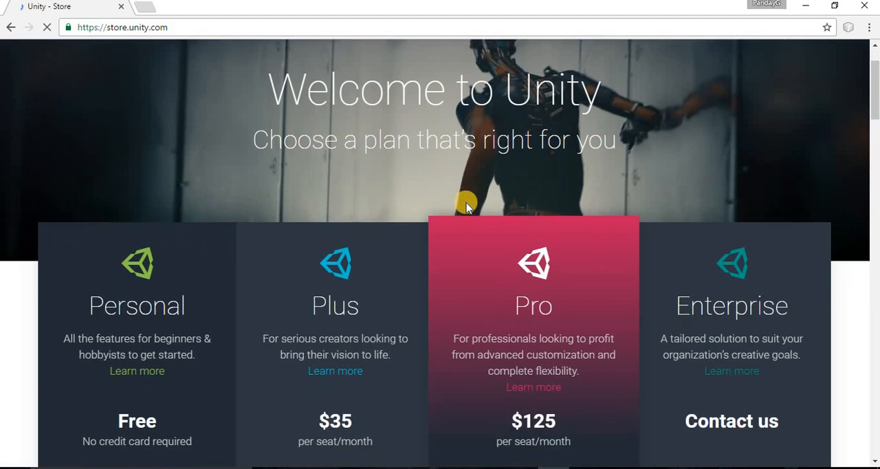
scroll(467, 207, "down", 1)
scroll(466, 207, "down", 1)
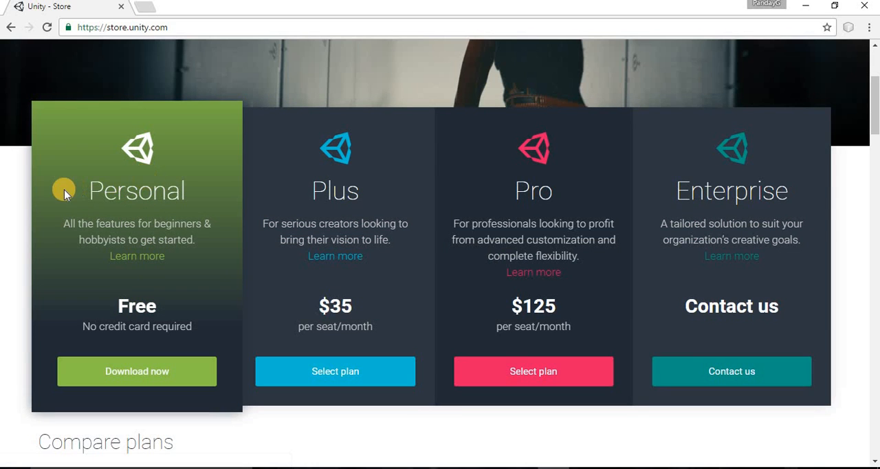
left_click_drag(63, 180, 198, 257)
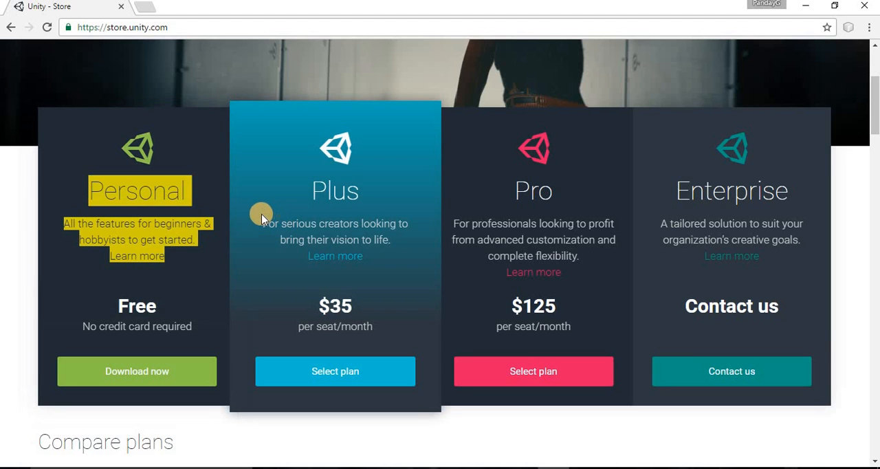
left_click_drag(262, 218, 385, 259)
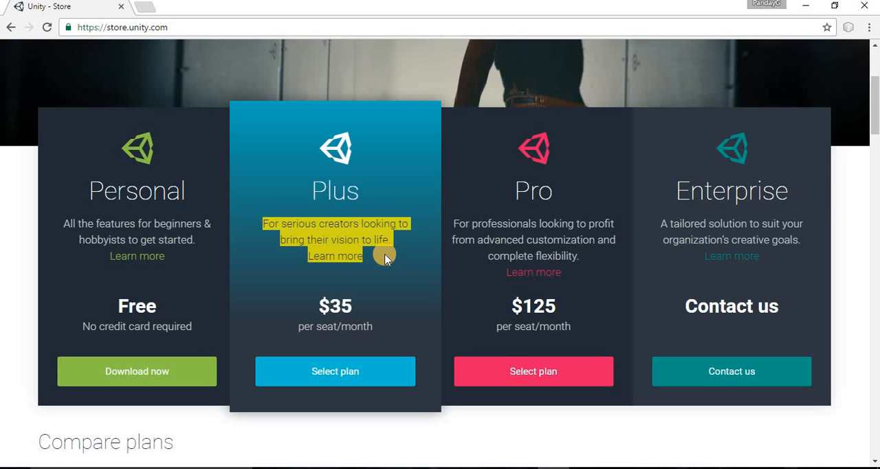
left_click(350, 271)
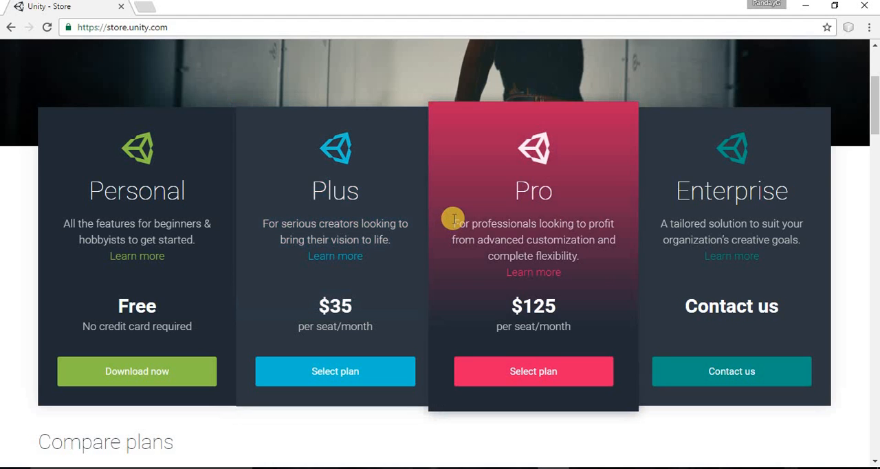
left_click_drag(448, 217, 589, 269)
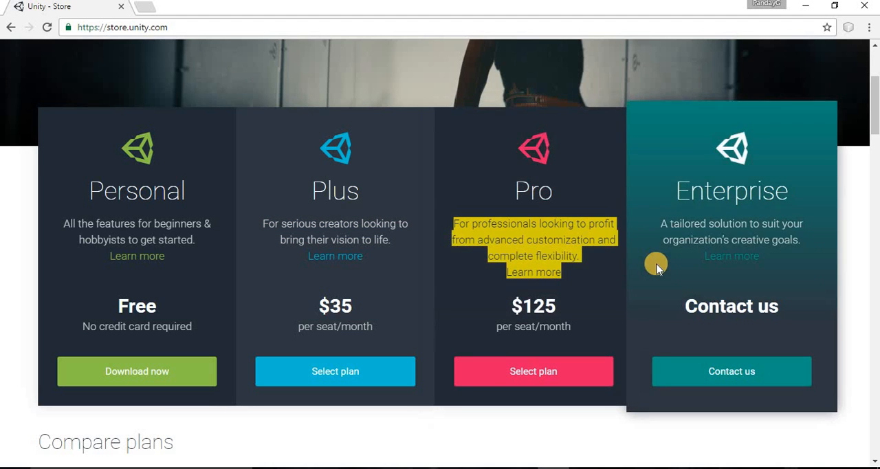
left_click(646, 252)
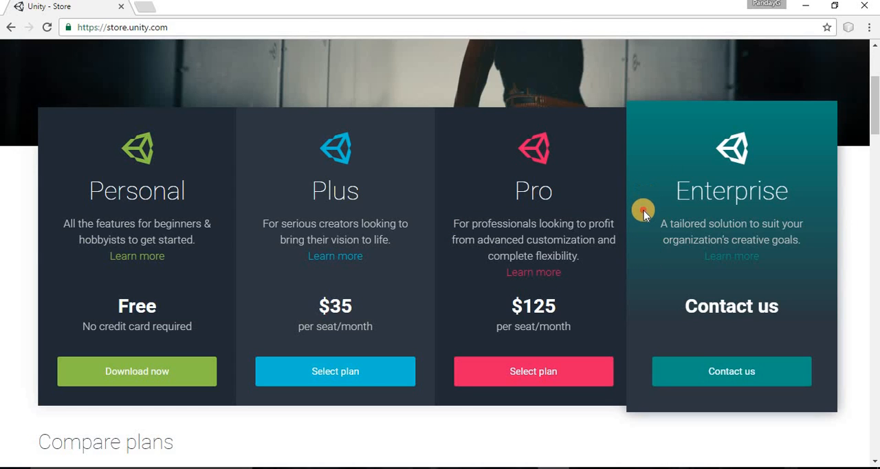
left_click_drag(642, 207, 805, 275)
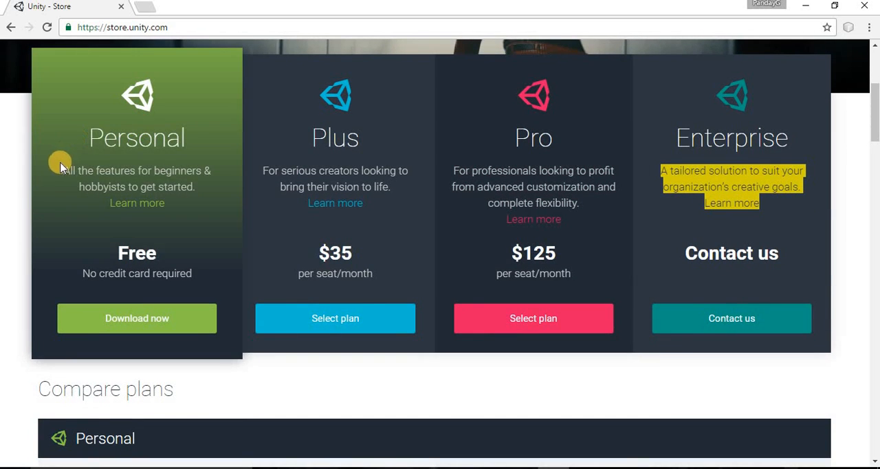
left_click_drag(60, 165, 174, 205)
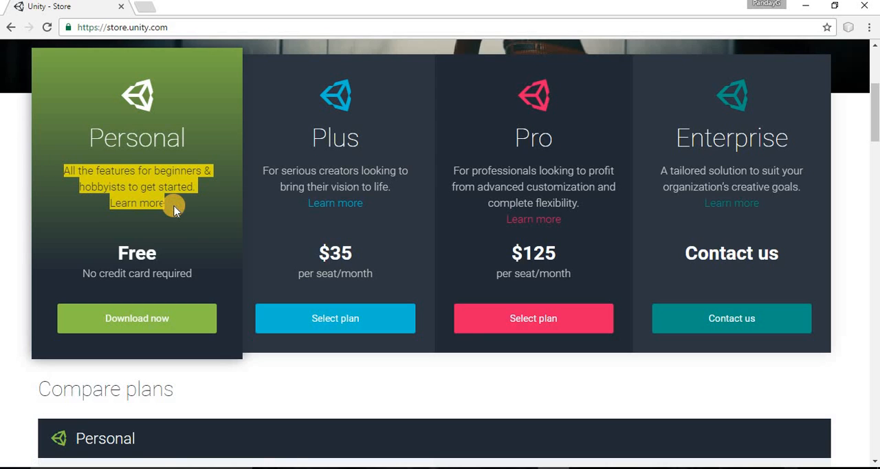
left_click_drag(104, 240, 195, 278)
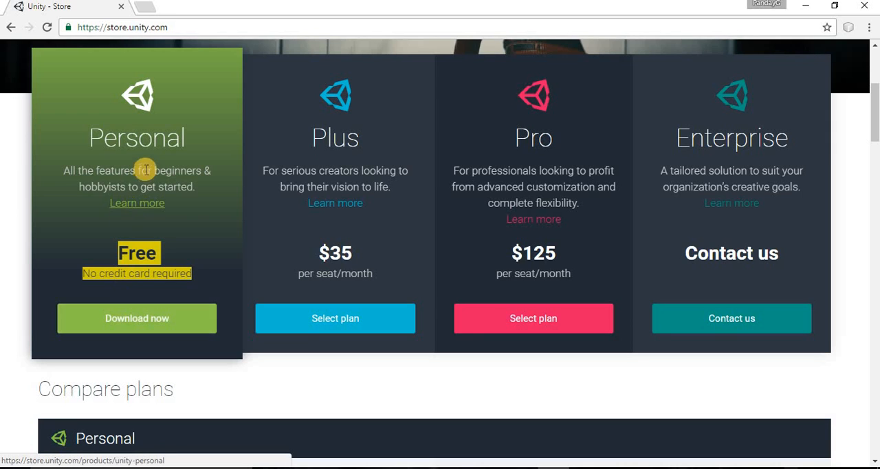
- Choose the Personal plan for download and bring up its installer download section
left_click(146, 319)
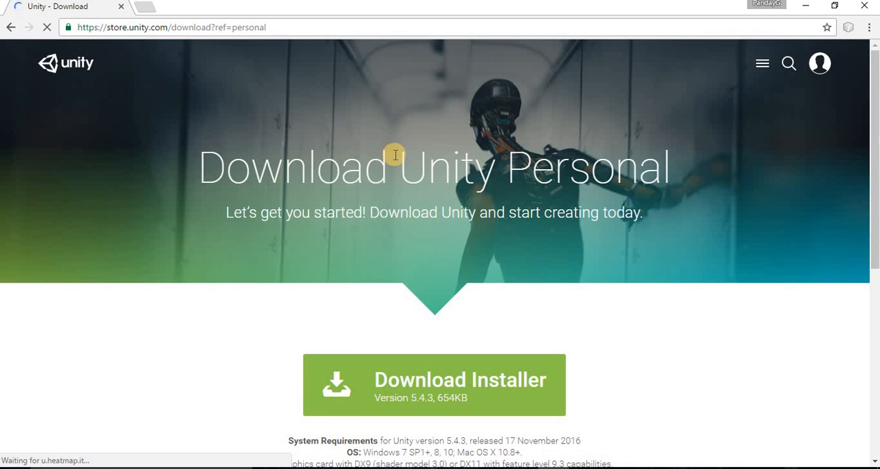
scroll(394, 158, "down", 1)
scroll(394, 158, "down", 1)
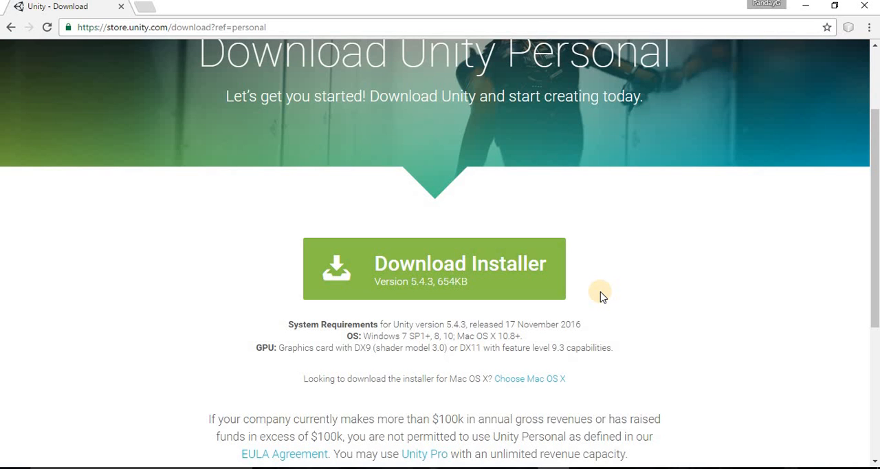
- Review the OS and GPU requirements and the licensing conditions given below the Unity Personal installer
scroll(599, 295, "down", 1)
left_click(275, 267)
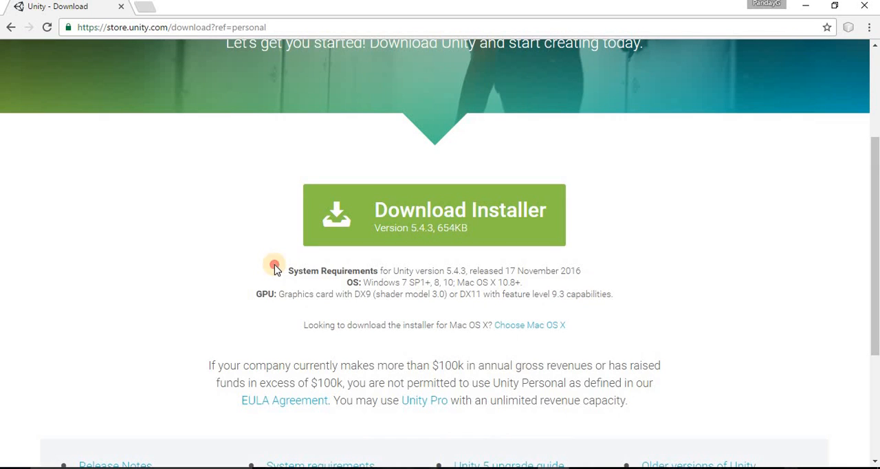
left_click_drag(275, 268, 550, 281)
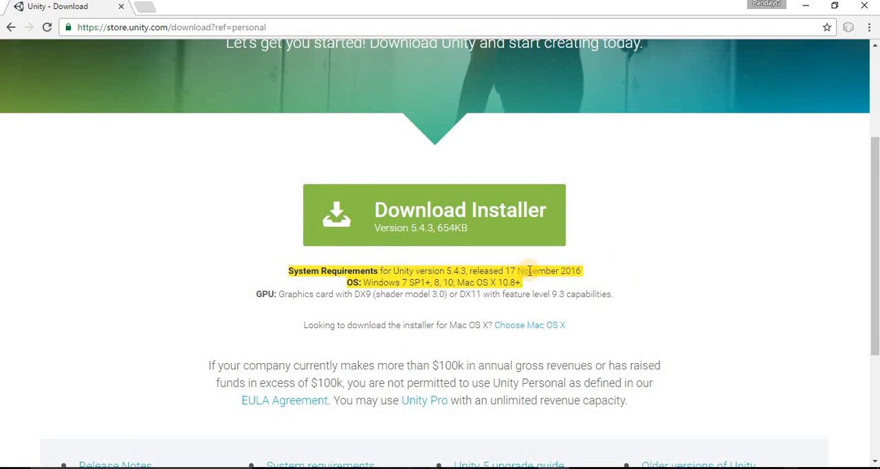
left_click(375, 285)
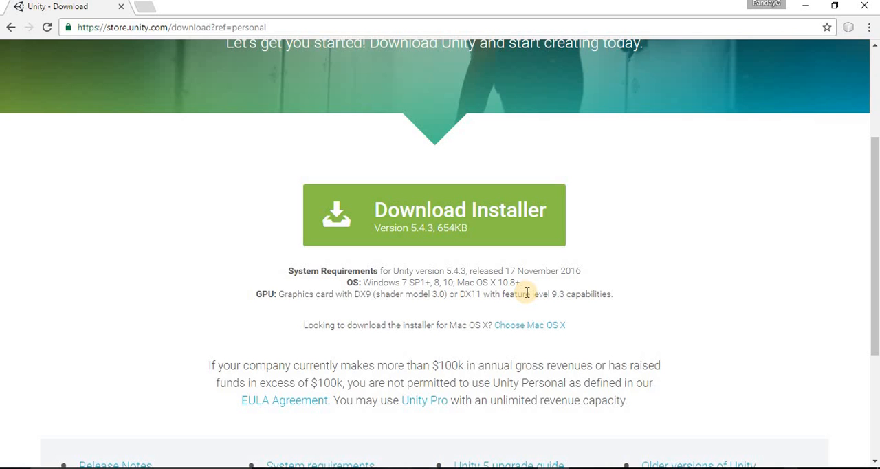
scroll(526, 293, "down", 1)
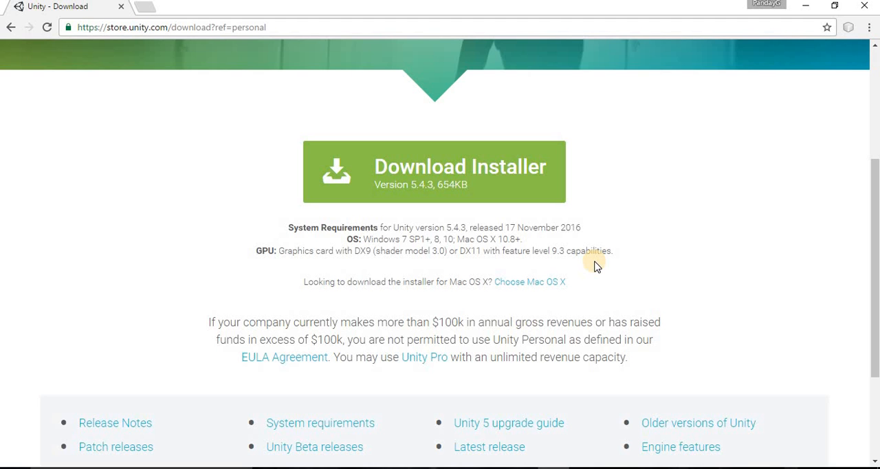
scroll(596, 267, "down", 1)
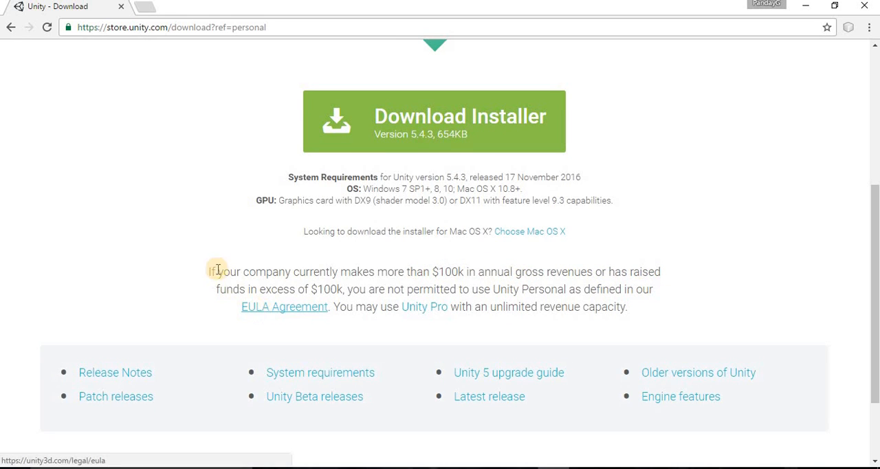
- Examine the $100k revenue limit, the OS and GPU requirements, and the Unity Pro alternative on the Unity Personal download page
left_click_drag(284, 299, 610, 323)
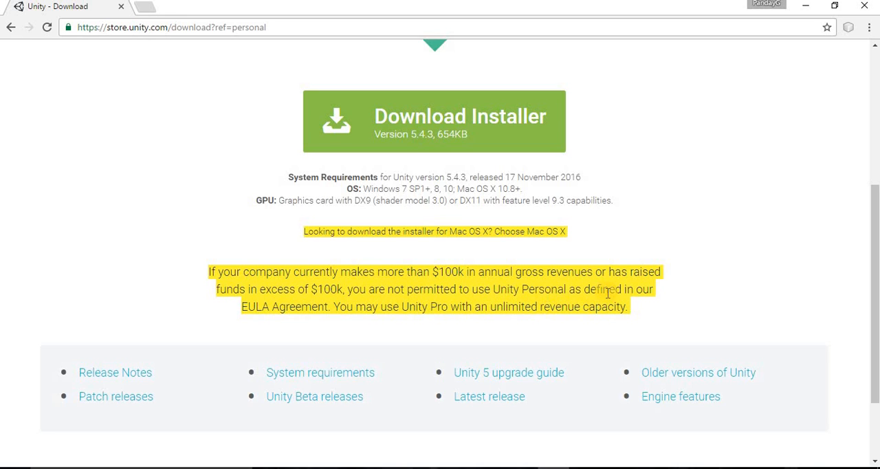
left_click(496, 271)
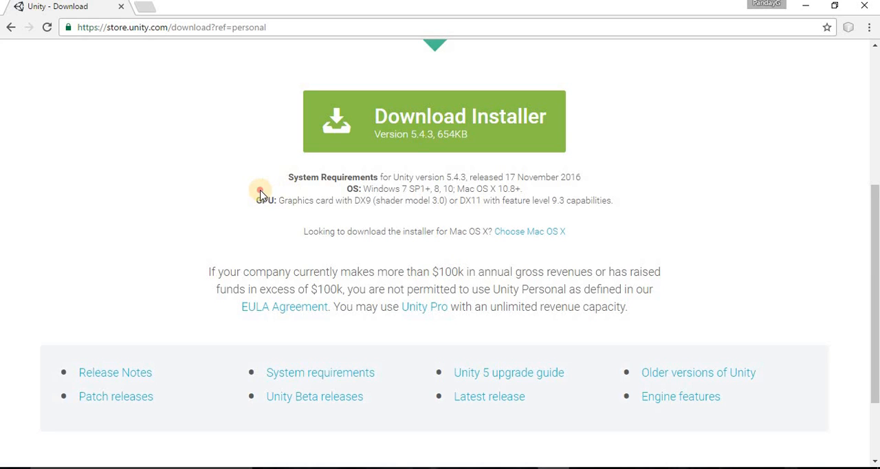
left_click_drag(260, 194, 645, 227)
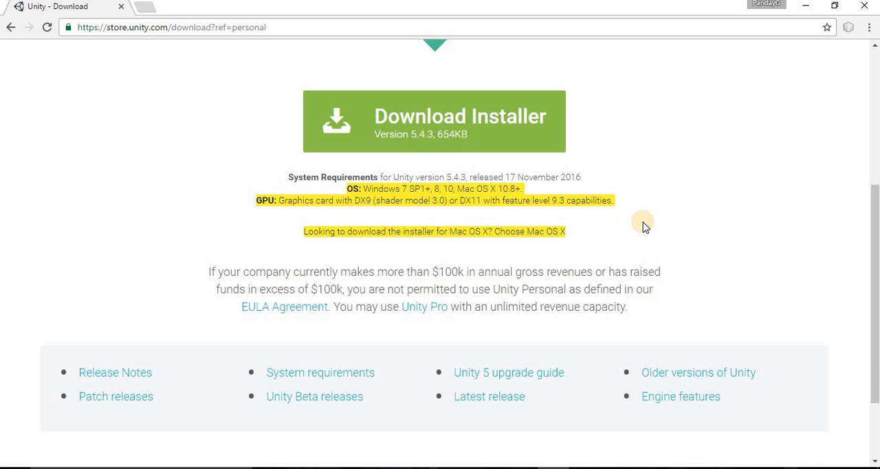
left_click(576, 225)
scroll(576, 229, "up", 3)
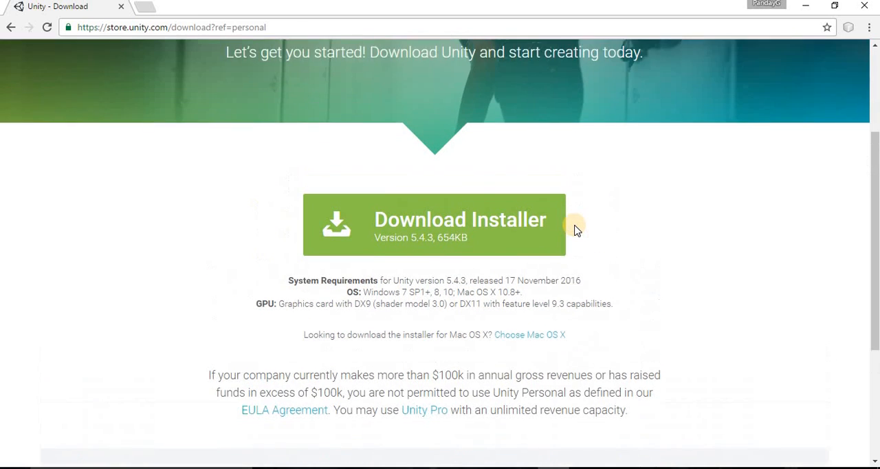
scroll(576, 230, "up", 2)
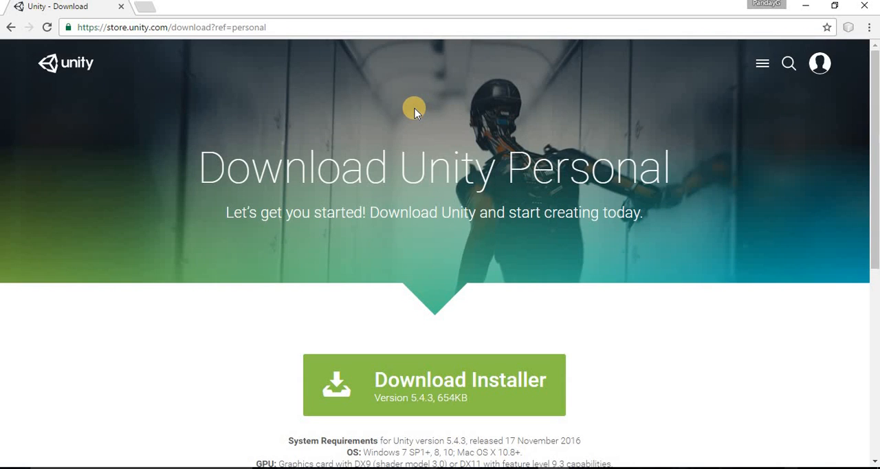
scroll(414, 112, "down", 4)
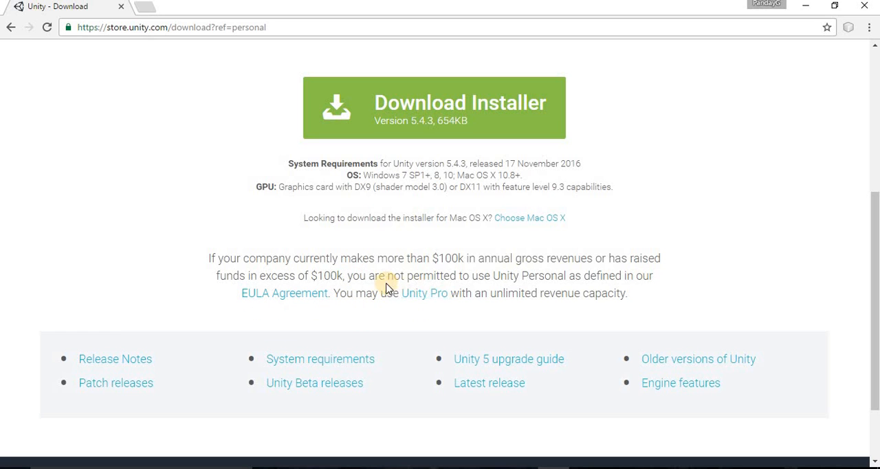
left_click_drag(387, 288, 678, 310)
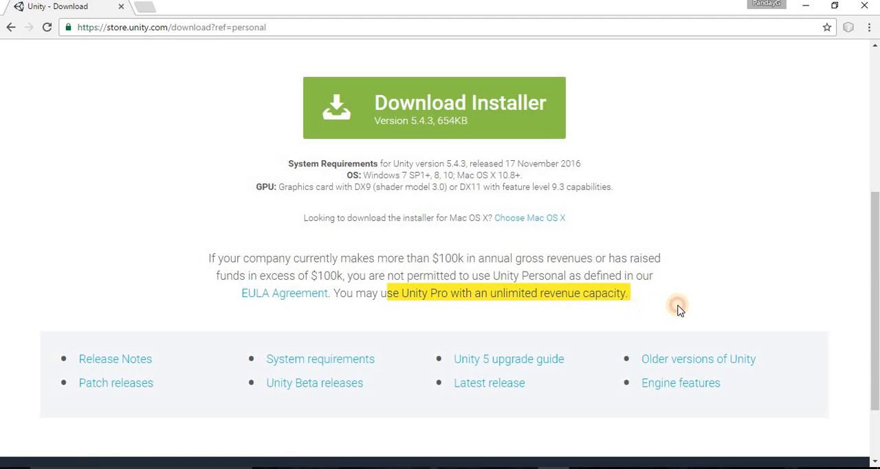
scroll(678, 310, "up", 2)
scroll(678, 310, "up", 3)
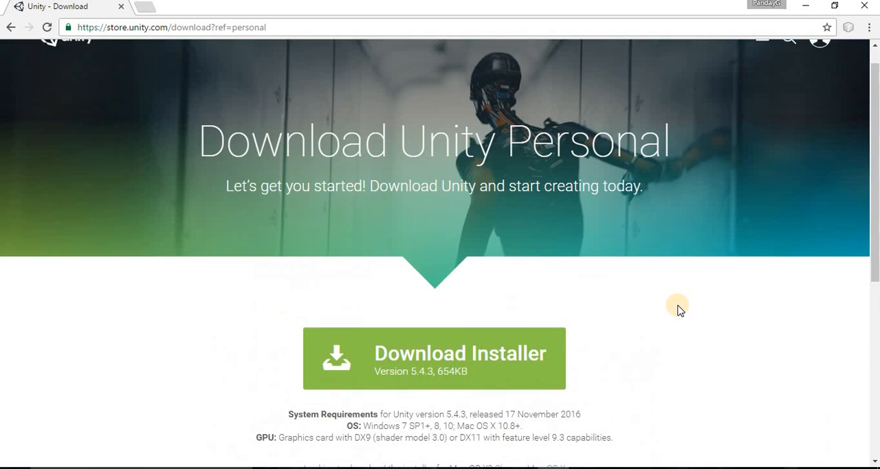
- Return to the Unity Store plan overview and examine the feature list of the Personal plan under Compare plans
left_click(11, 27)
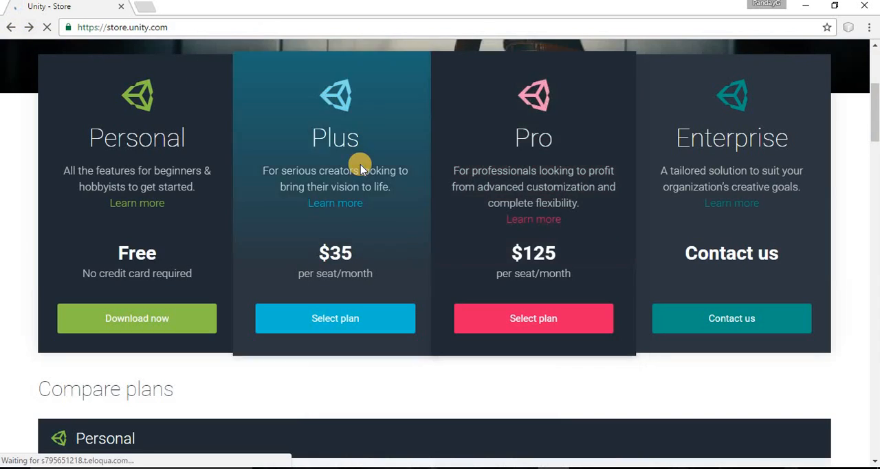
scroll(360, 164, "up", 3)
scroll(361, 165, "down", 2)
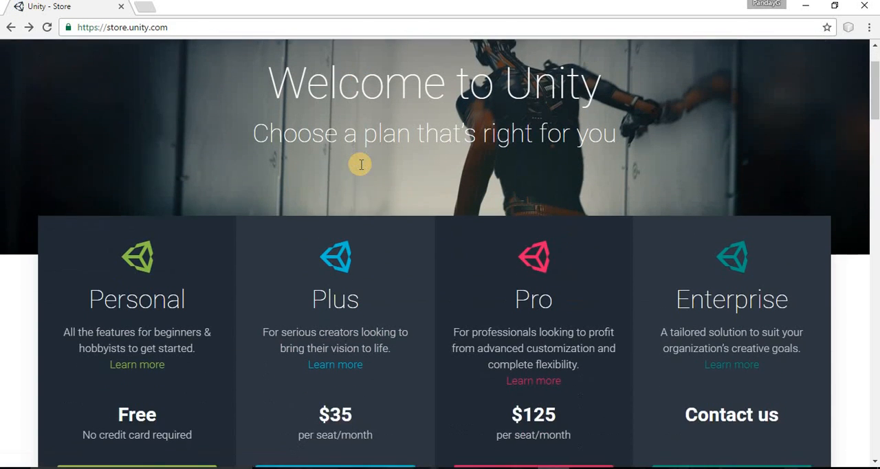
scroll(361, 165, "up", 2)
scroll(361, 165, "down", 2)
scroll(360, 164, "down", 5)
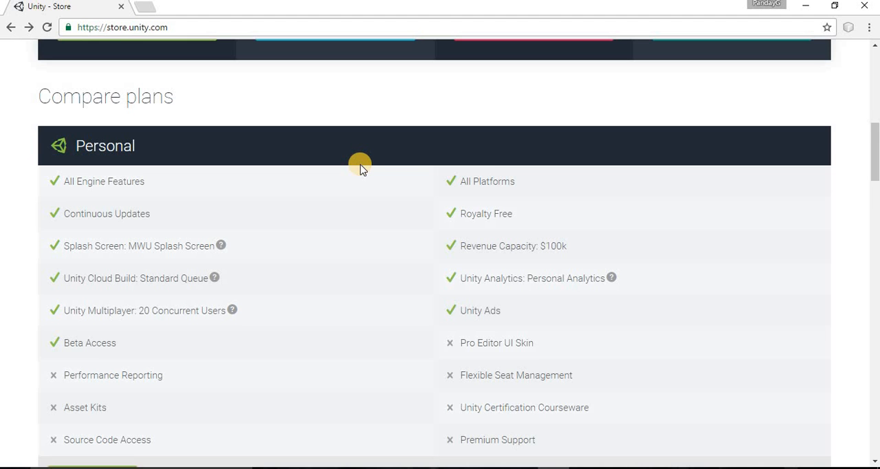
scroll(360, 166, "down", 3)
scroll(360, 165, "up", 6)
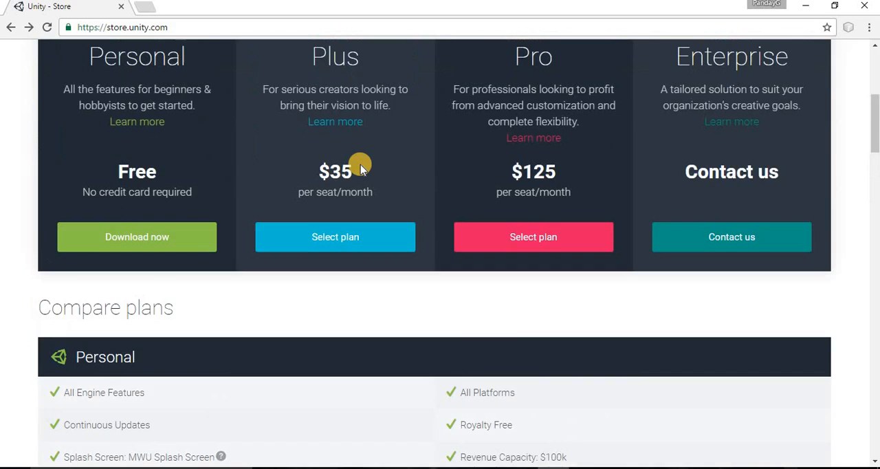
scroll(360, 165, "up", 1)
- Choose the free Personal plan and download its version 5.4.3 installer for Windows
left_click(150, 321)
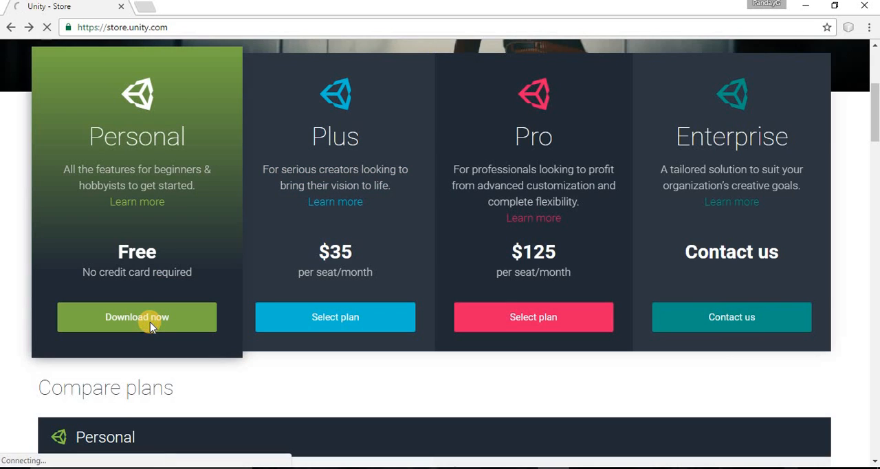
scroll(150, 323, "down", 1)
scroll(151, 328, "down", 2)
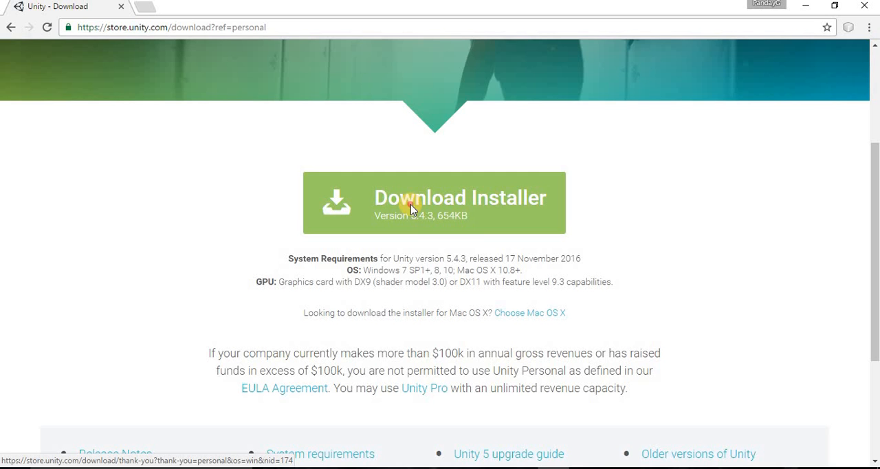
left_click(411, 204)
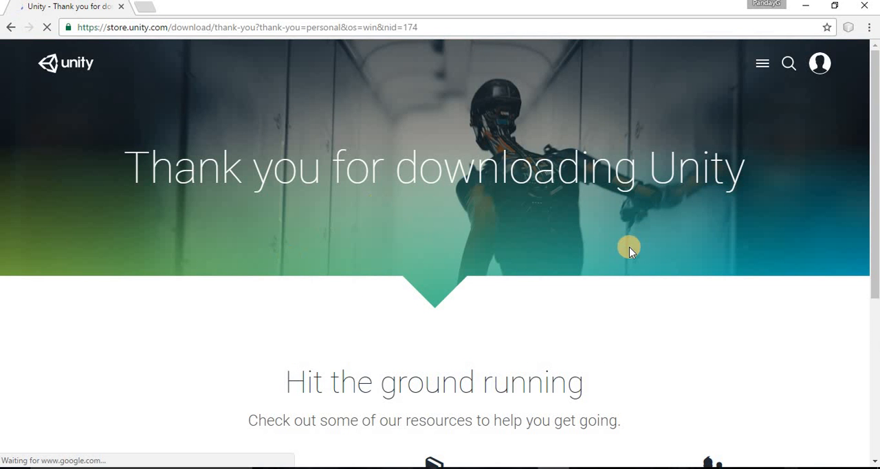
scroll(629, 251, "down", 3)
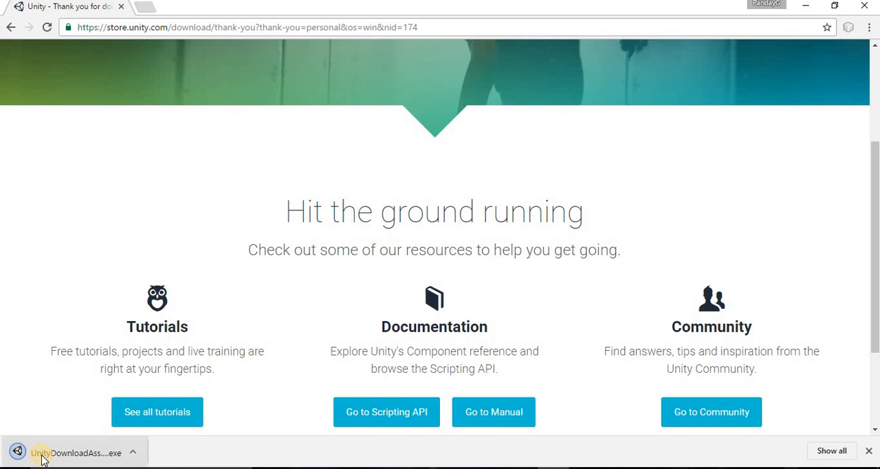
- Run the downloaded Unity Download Assistant, allowing it to make changes to the device, and minimize the browser to work in the assistant's window
left_click(106, 459)
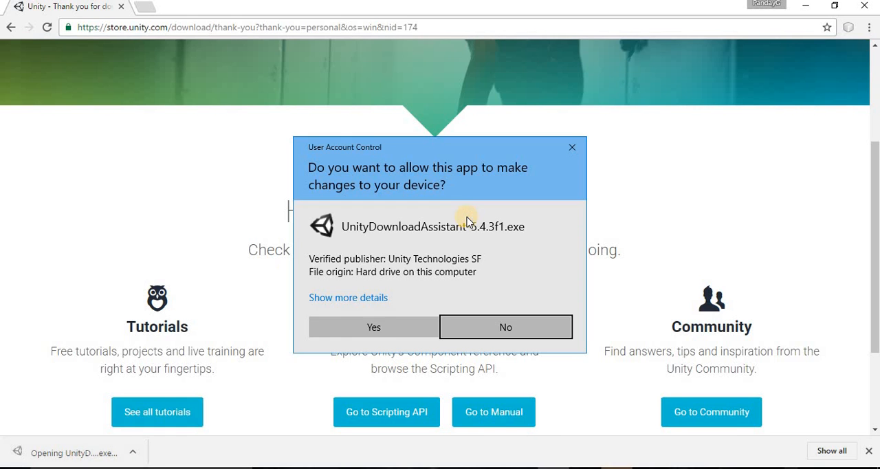
left_click(378, 327)
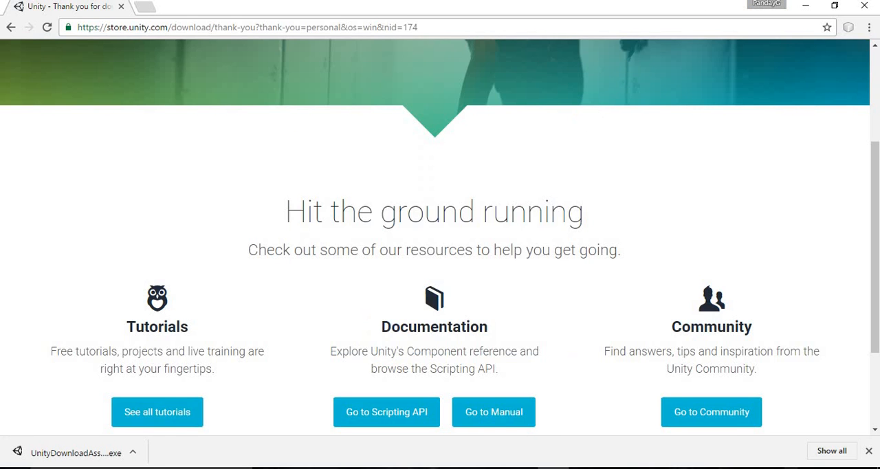
left_click(807, 7)
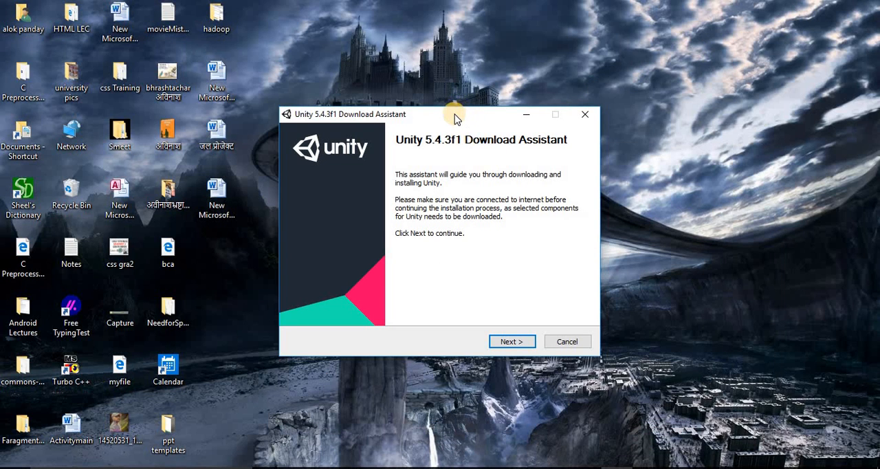
left_click_drag(452, 118, 483, 61)
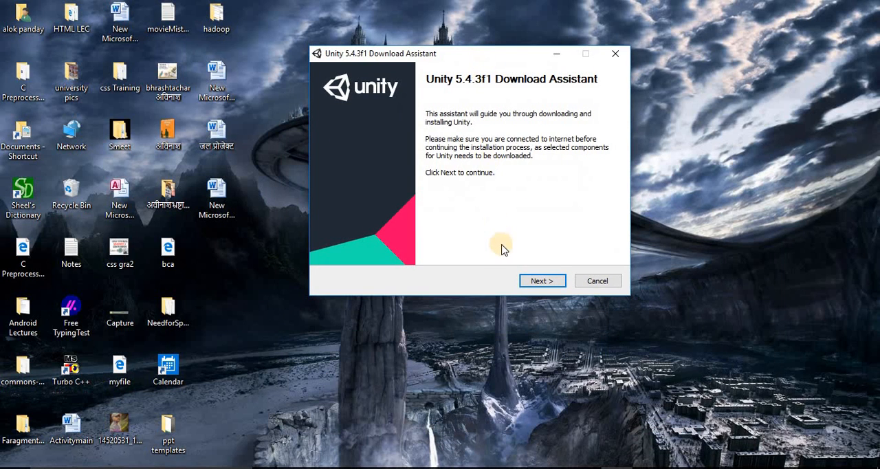
- Accept the Unity license agreement and continue with the 64 bit architecture to reach the component selection
left_click(551, 280)
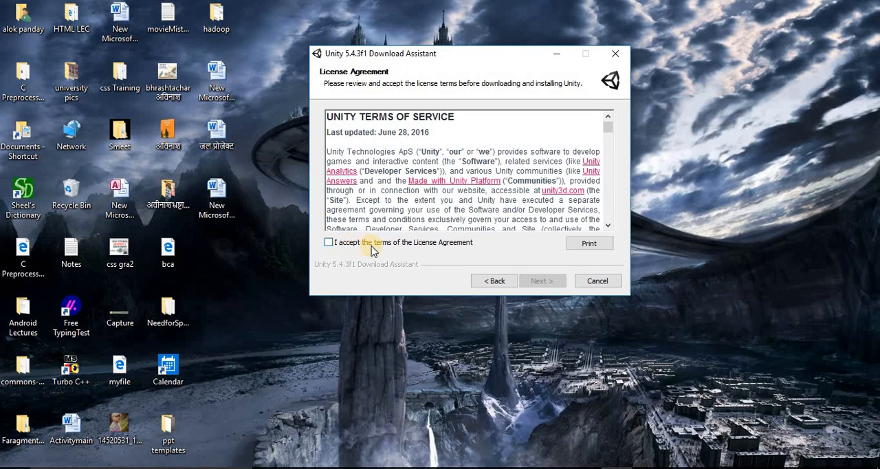
left_click(373, 250)
left_click(542, 283)
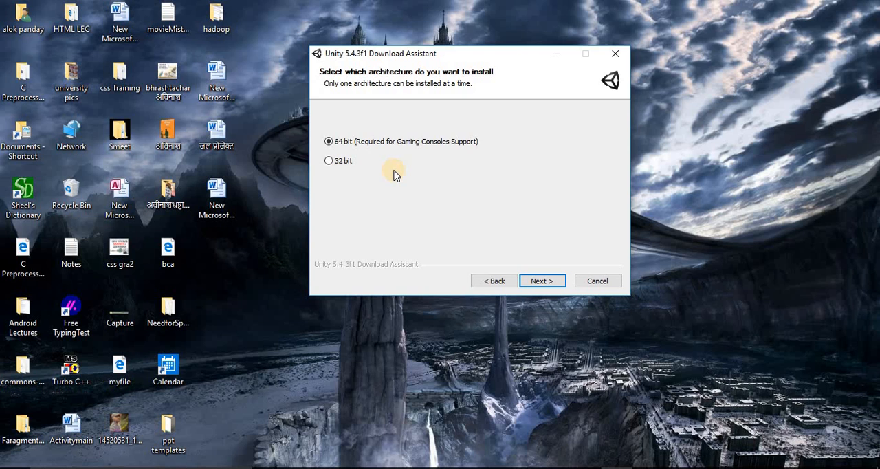
left_click(535, 283)
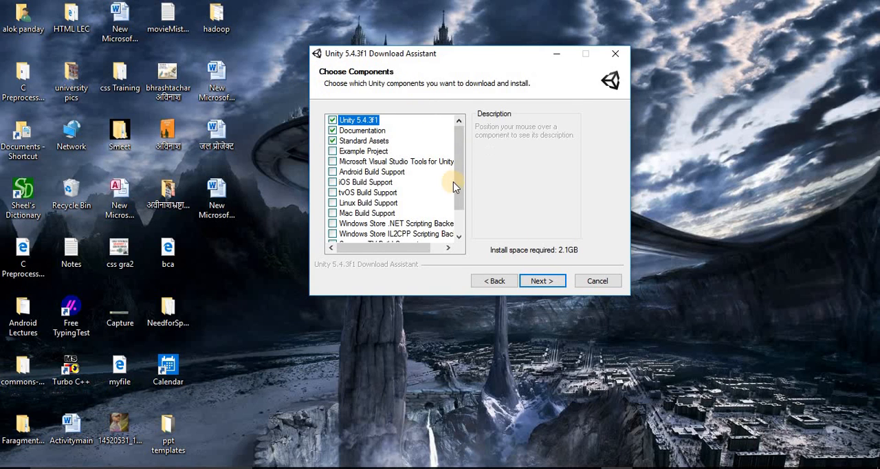
- Look through the installable components and add Microsoft Visual Studio Tools for Unity, keeping Documentation and Standard Assets included
left_click_drag(458, 181, 458, 153)
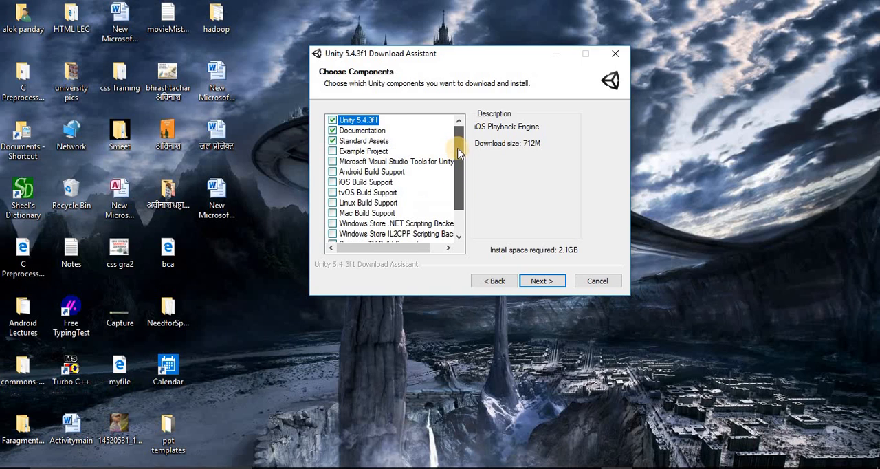
left_click(333, 130)
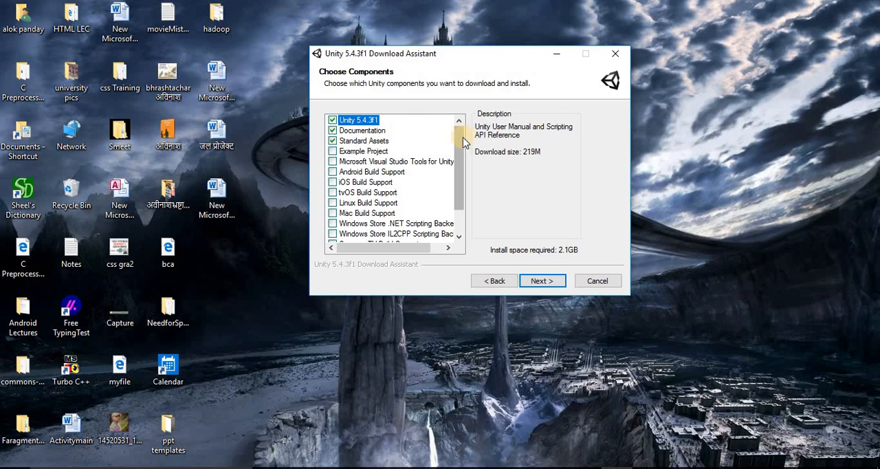
mouse_move(460, 141)
left_mouse_down()
mouse_move(460, 157)
mouse_move(464, 131)
left_mouse_up()
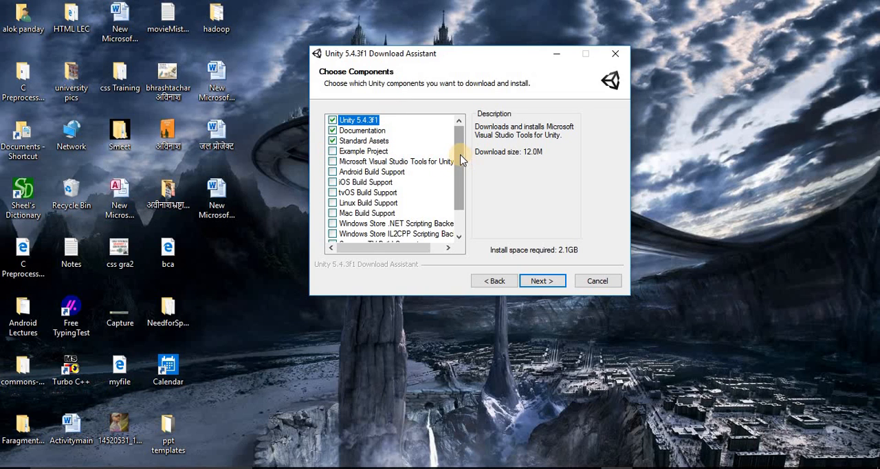
left_click_drag(464, 159, 461, 217)
scroll(459, 165, "up", 1)
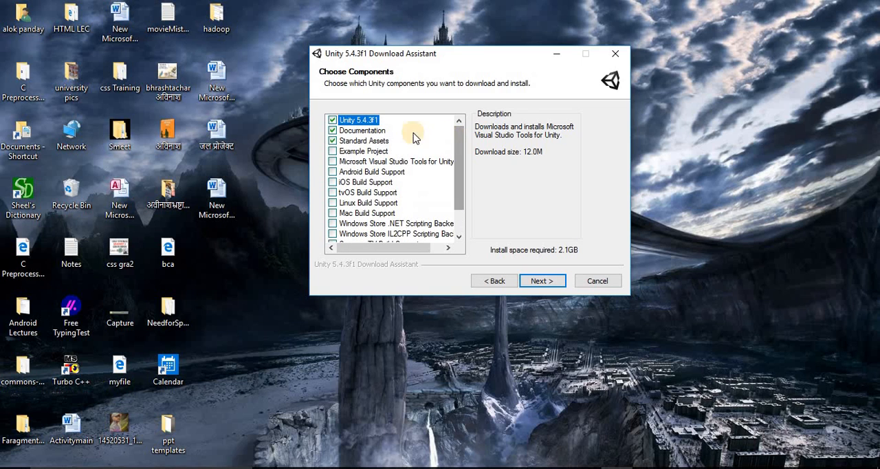
left_click(334, 163)
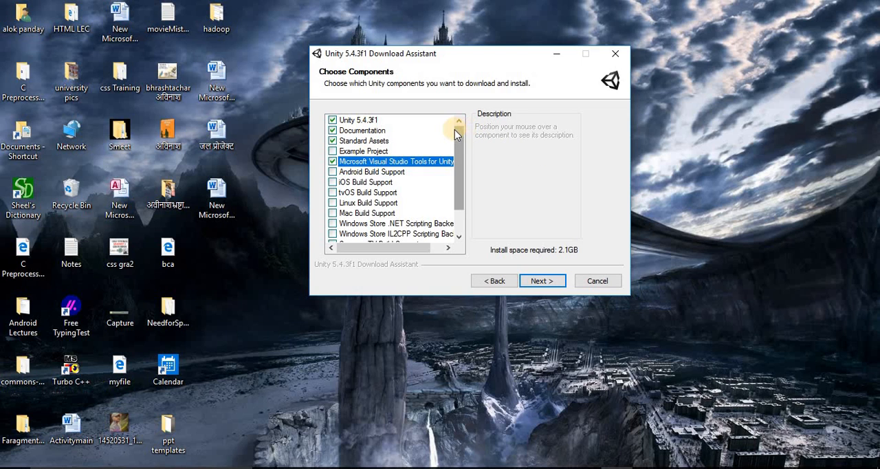
- Review the platform build support options and add the Windows Store .NET Scripting Backend to the components
left_click_drag(455, 129, 456, 171)
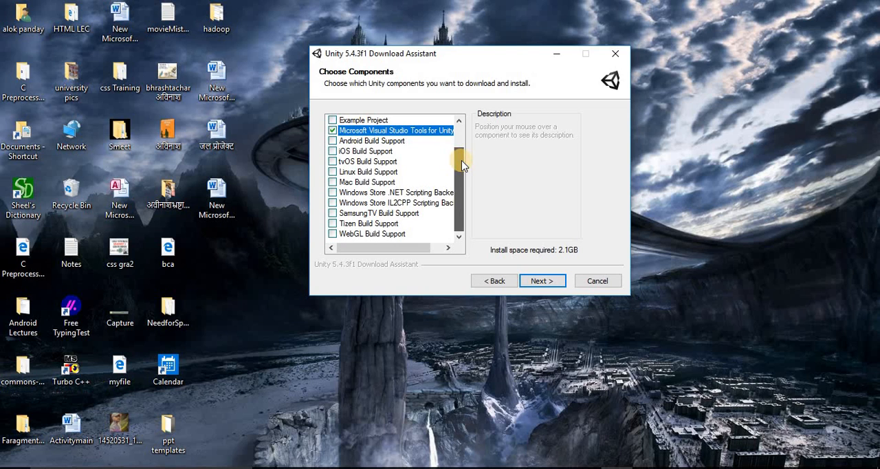
left_click_drag(461, 161, 459, 198)
scroll(460, 124, "up", 1)
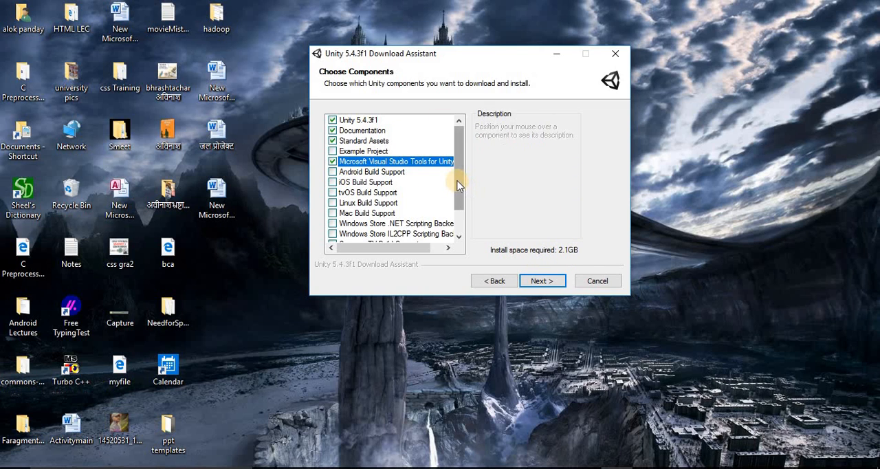
left_click_drag(459, 185, 456, 227)
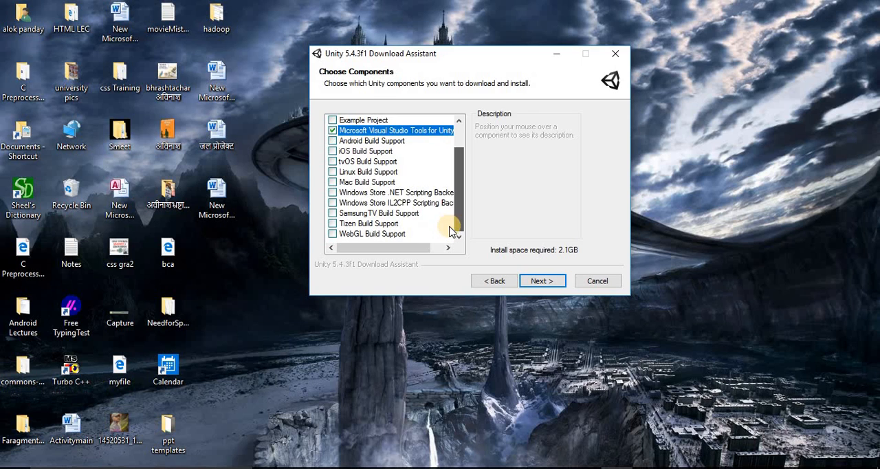
left_click(333, 193)
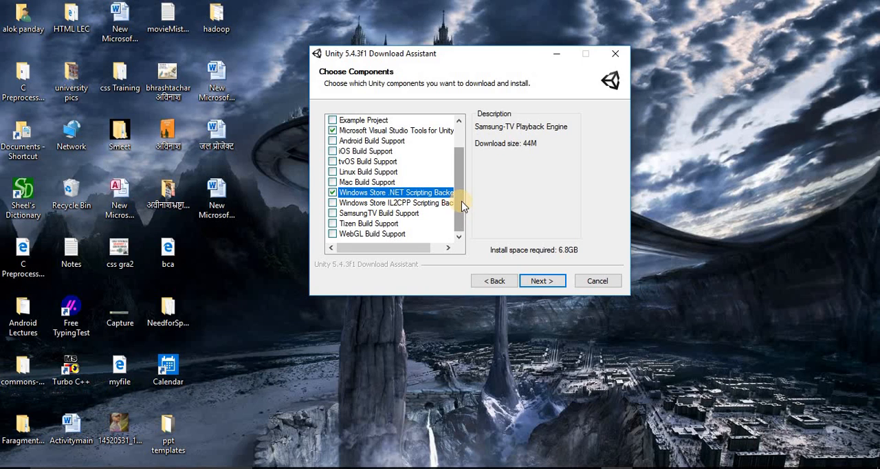
- Add Android Build Support and the Example Project to the components being installed
left_click_drag(465, 172, 468, 139)
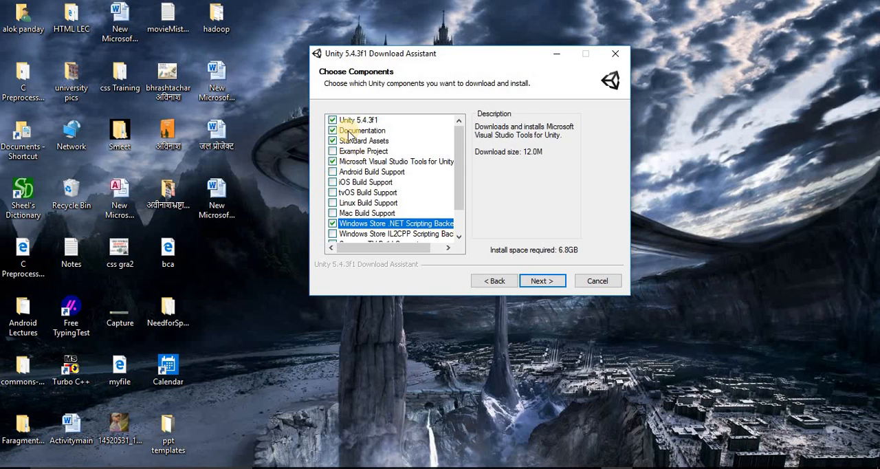
left_click(332, 171)
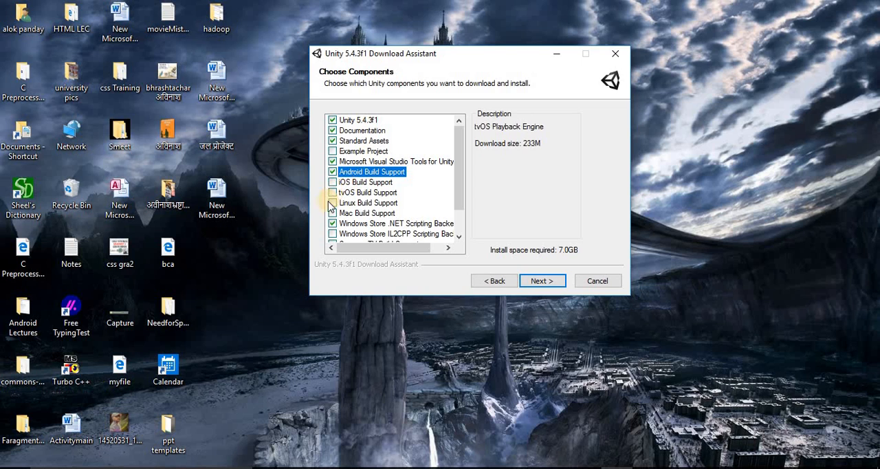
left_click(333, 151)
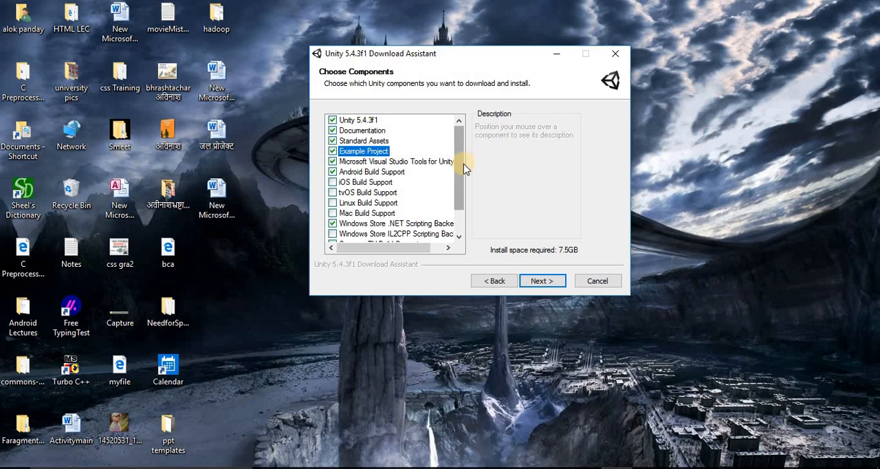
scroll(460, 187, "down", 1)
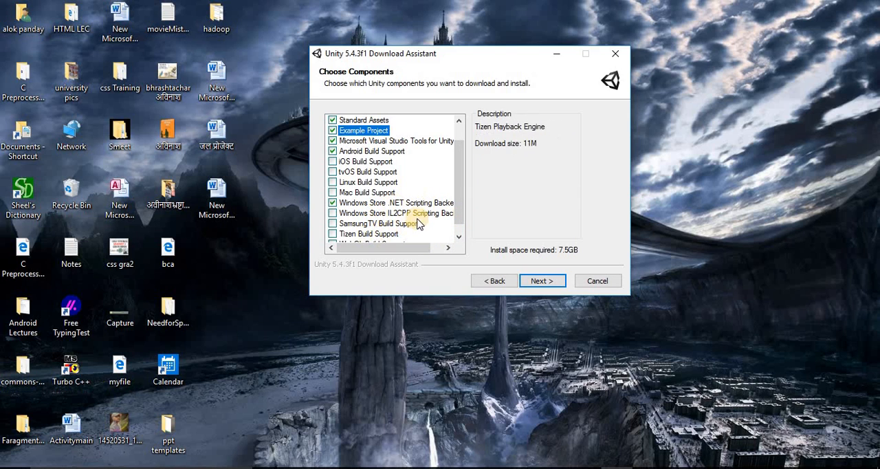
- Accept the component selection, keep the temporary download location and the C:\Program Files\Unity install folder, and start the download
left_click_drag(458, 173, 458, 220)
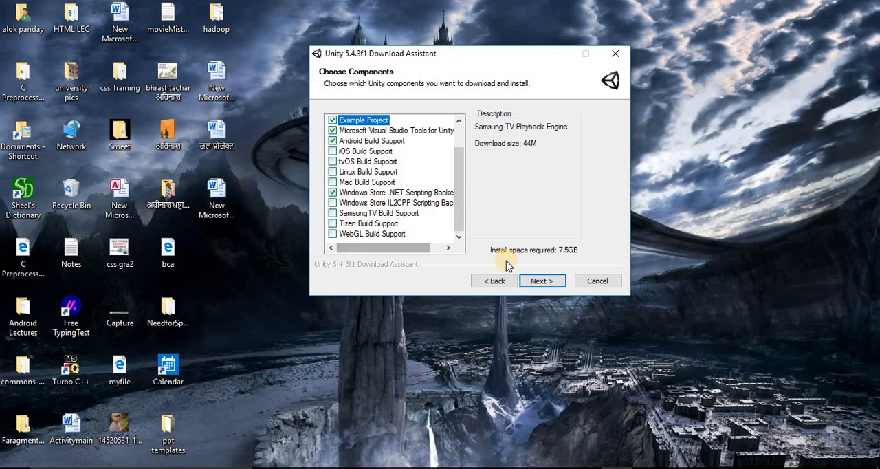
left_click(542, 280)
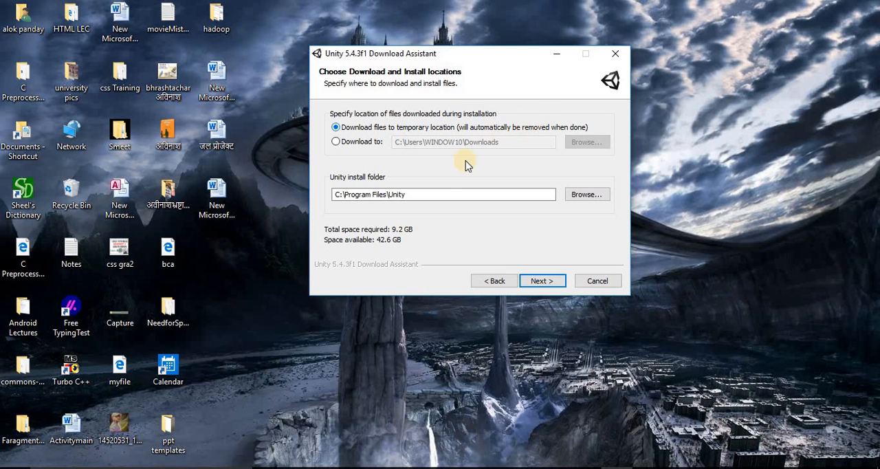
left_click(415, 195)
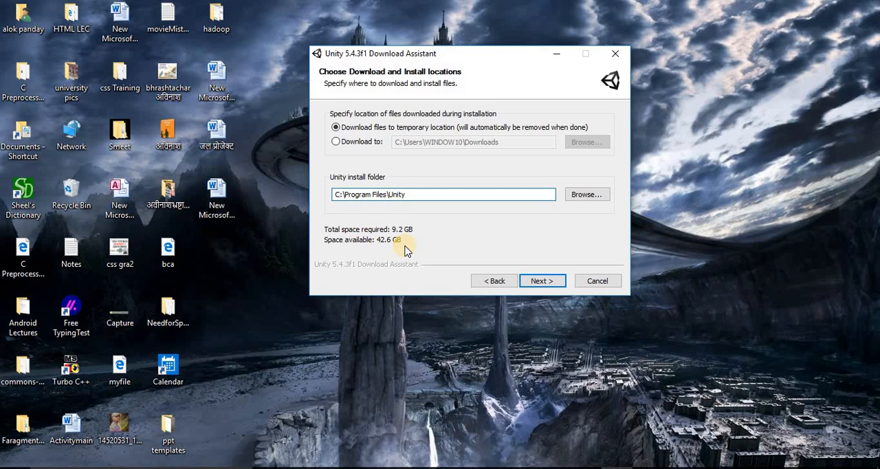
left_click(542, 281)
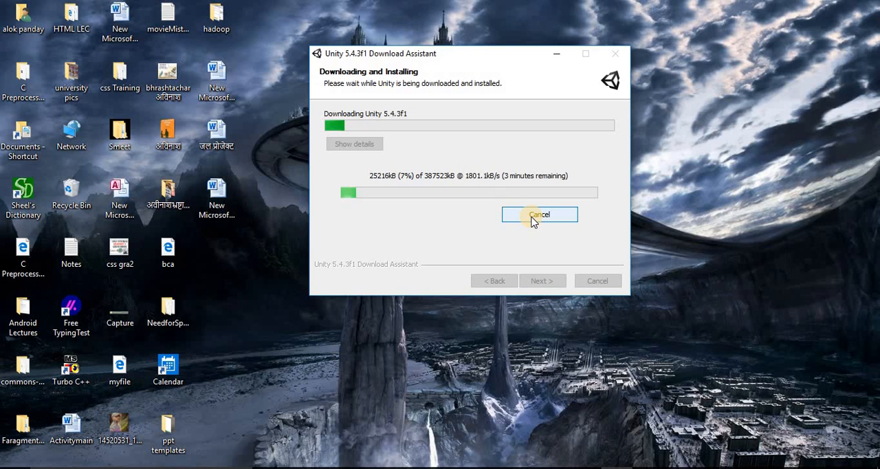
- Cancel the running Unity 5.4.3f1 download, confirm the cancellation and quit the Download Assistant
left_click(534, 217)
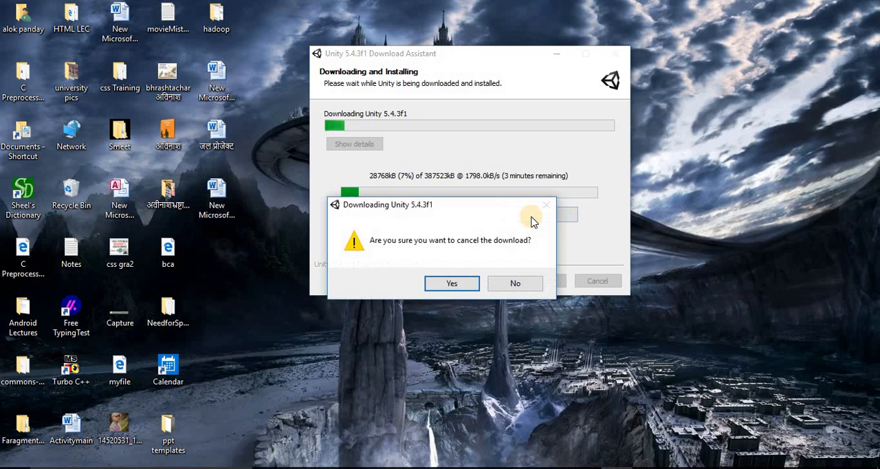
left_click(445, 282)
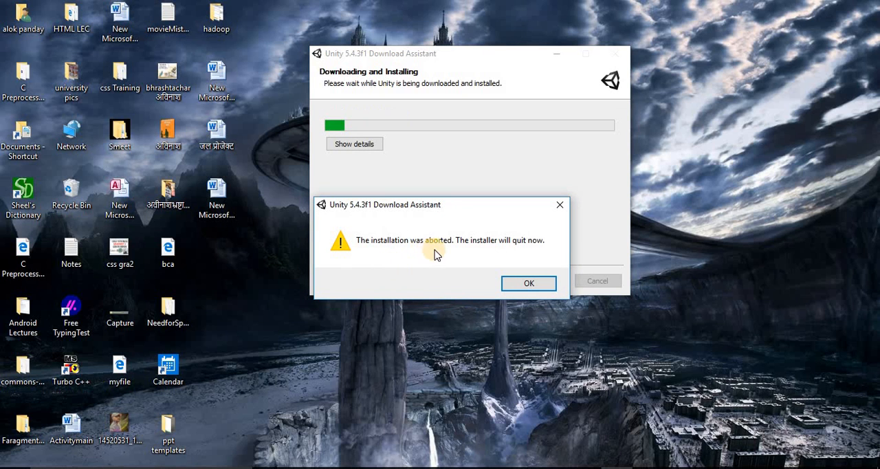
left_click(548, 290)
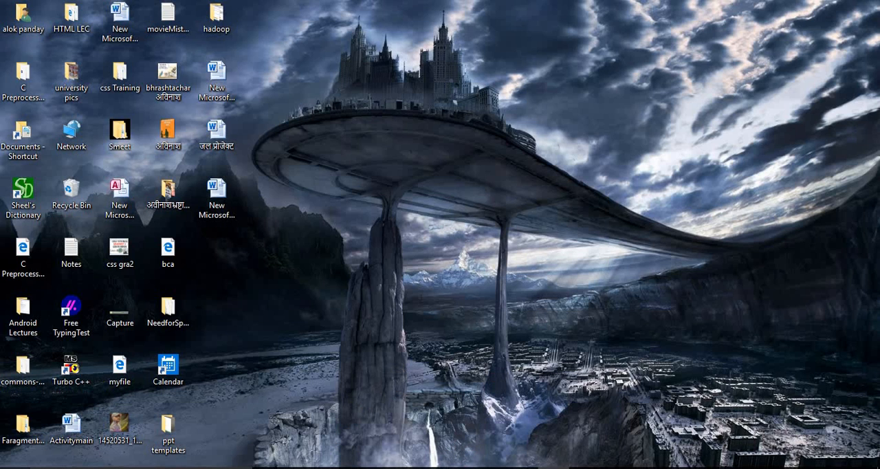
- Search for the already installed Unity desktop app, launch it and reposition its start window on the desktop
key("super")
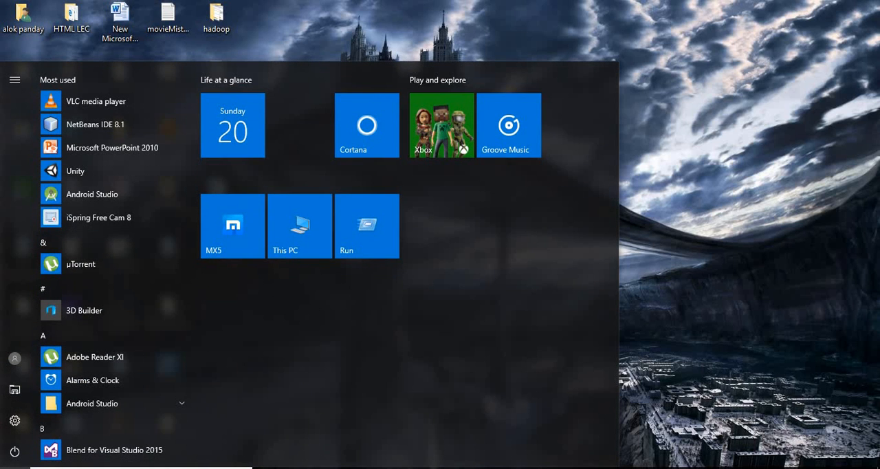
type("unity")
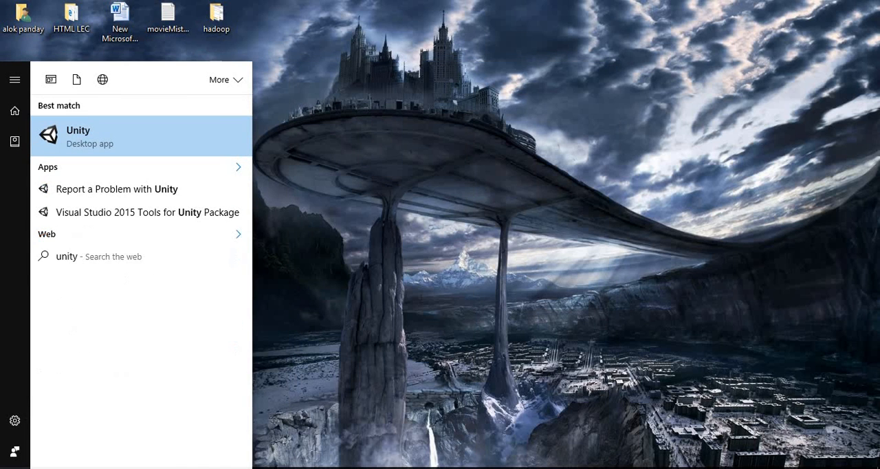
left_click(107, 134)
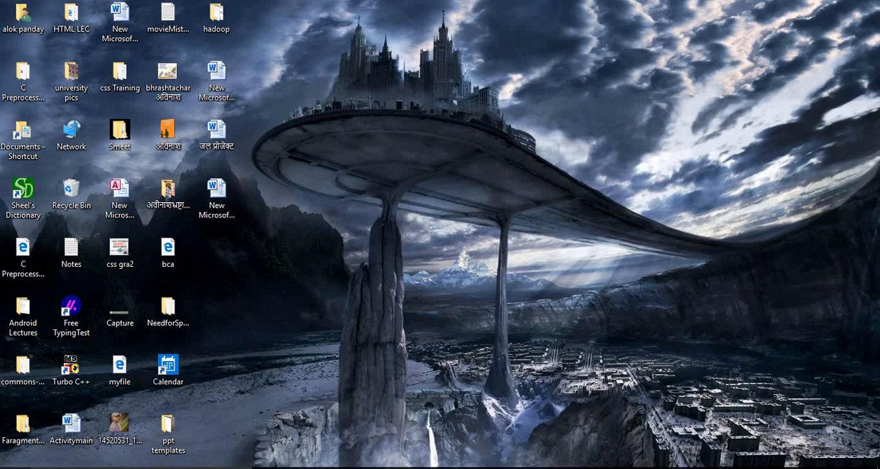
left_click(15, 467)
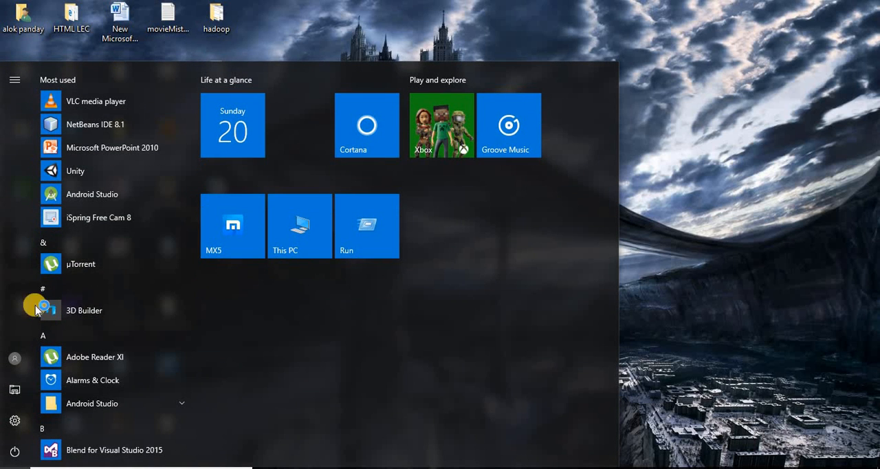
left_click(738, 135)
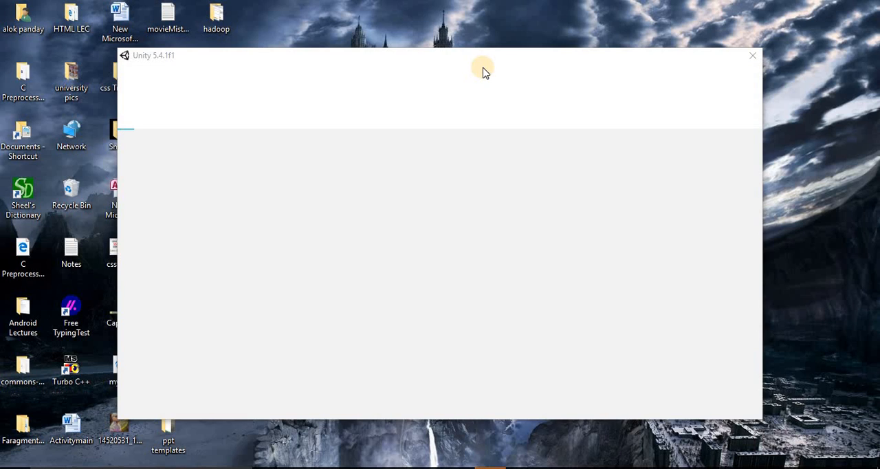
left_click_drag(406, 49, 466, 41)
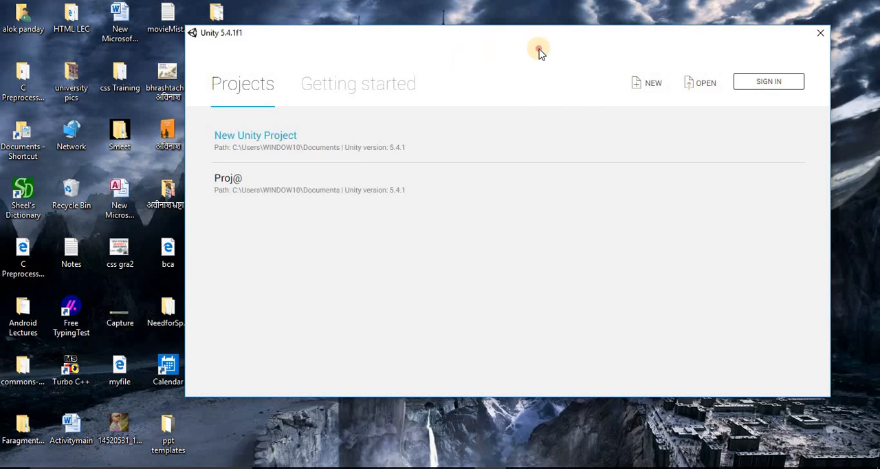
- Open the existing project named New Unity Project from the list of recent projects
left_click(540, 49)
left_click(472, 48)
left_click(526, 54)
left_click(453, 56)
left_click(269, 141)
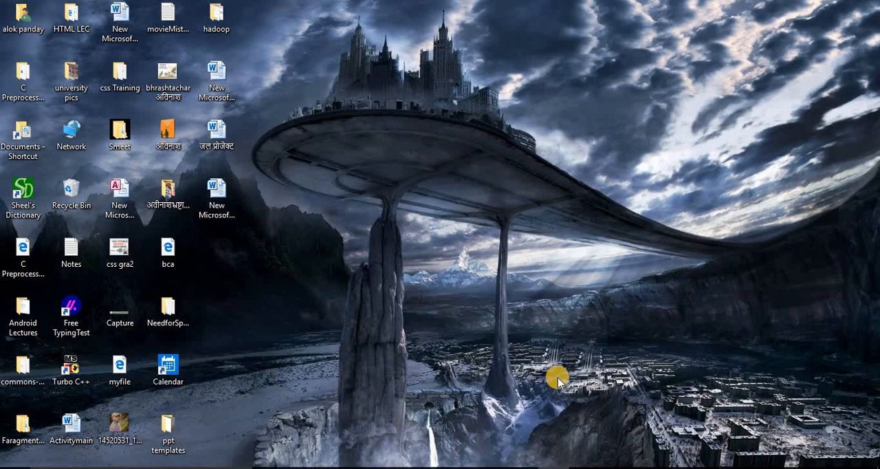
mouse_move(553, 468)
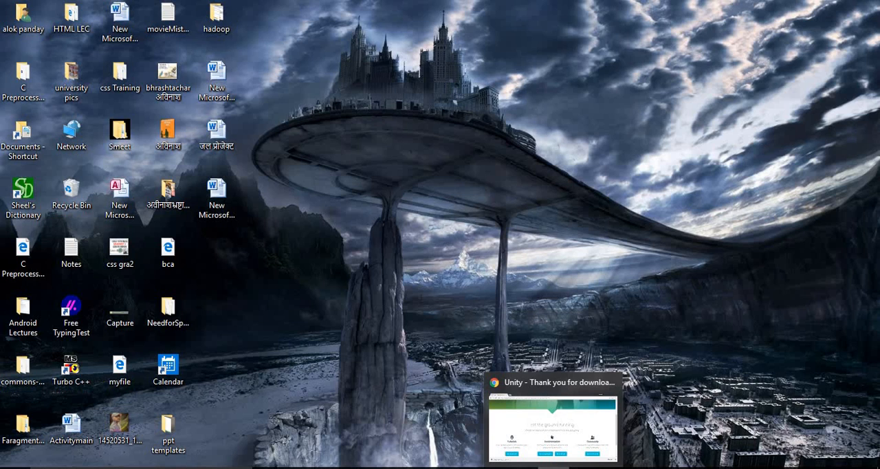
left_click(557, 468)
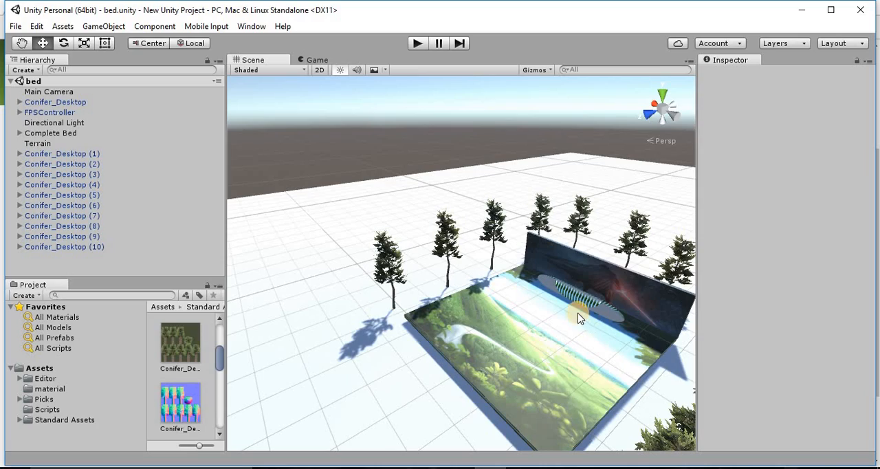
- Play-test the bed scene by walking the first-person controller forward past the bed and conifer trees, and stop the game
left_click_drag(477, 208, 581, 276, "alt")
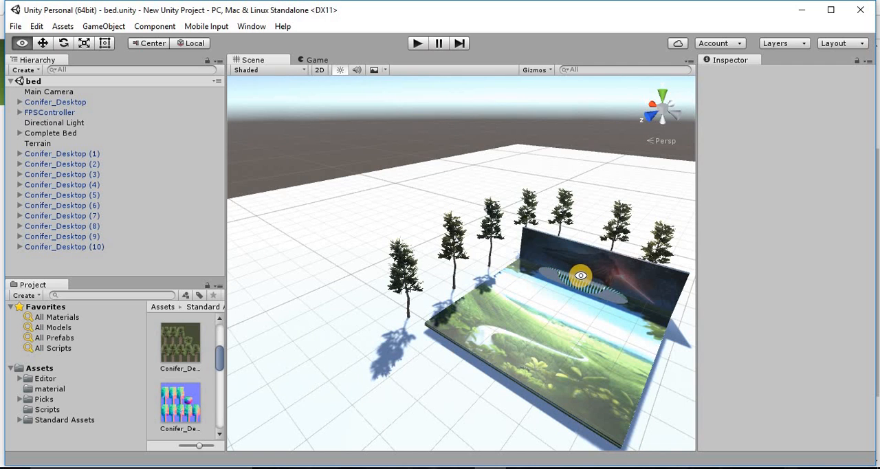
left_click_drag(574, 312, 552, 231, "alt")
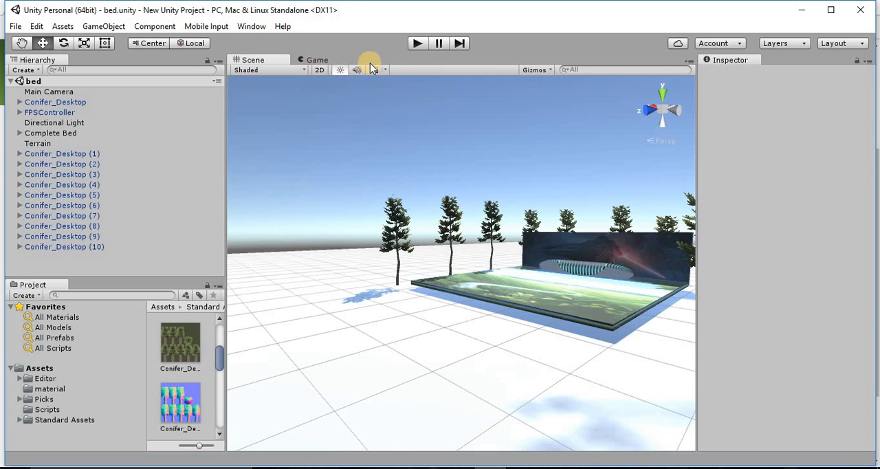
left_click(420, 43)
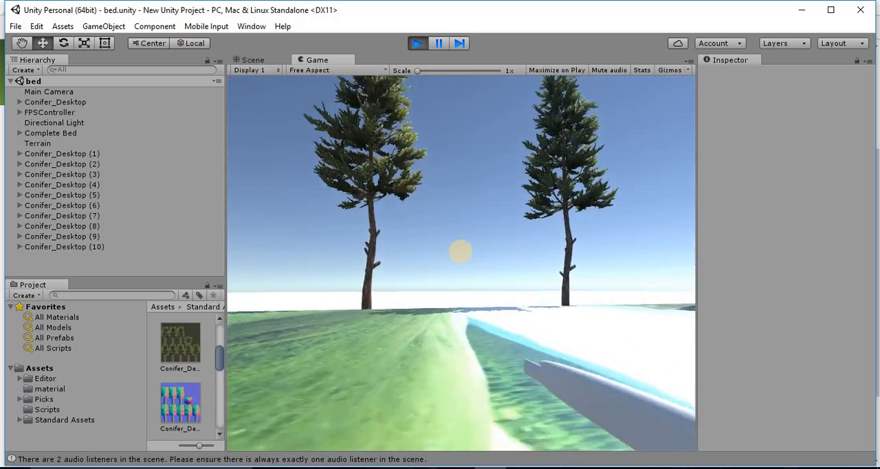
key("w")
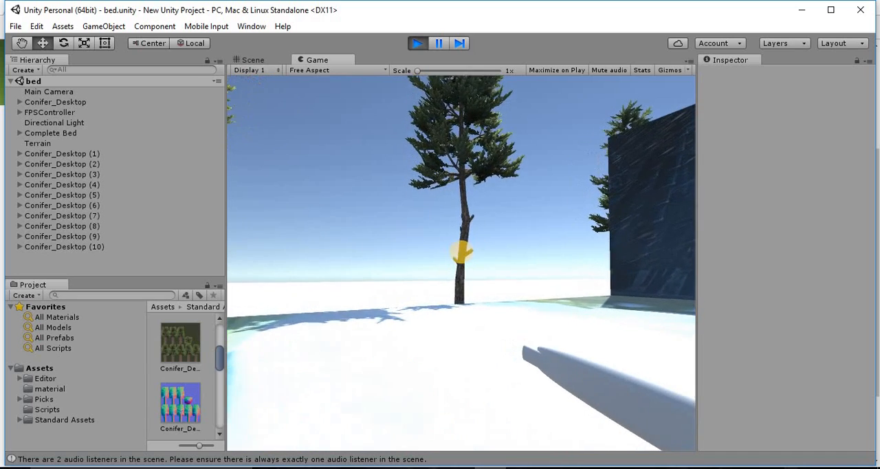
key("w")
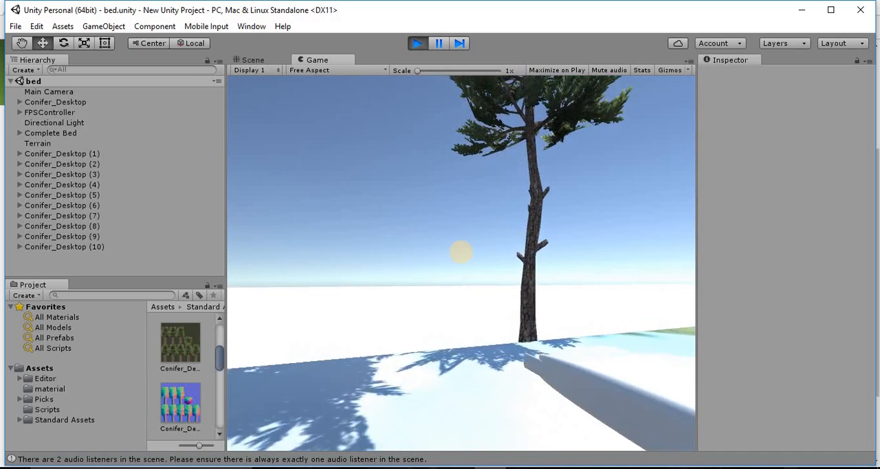
key("w")
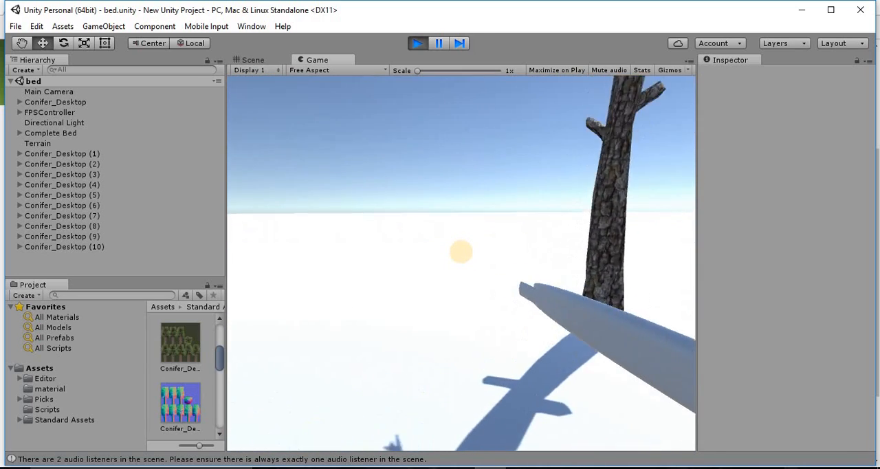
key("w")
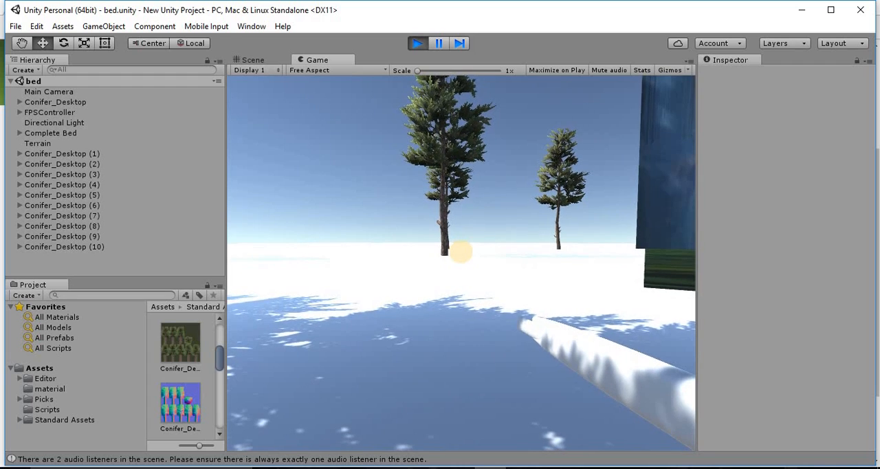
key("w")
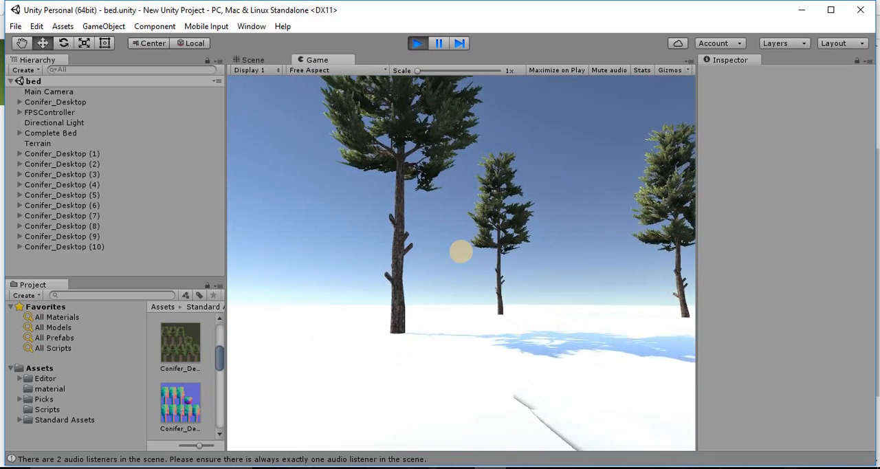
key("w")
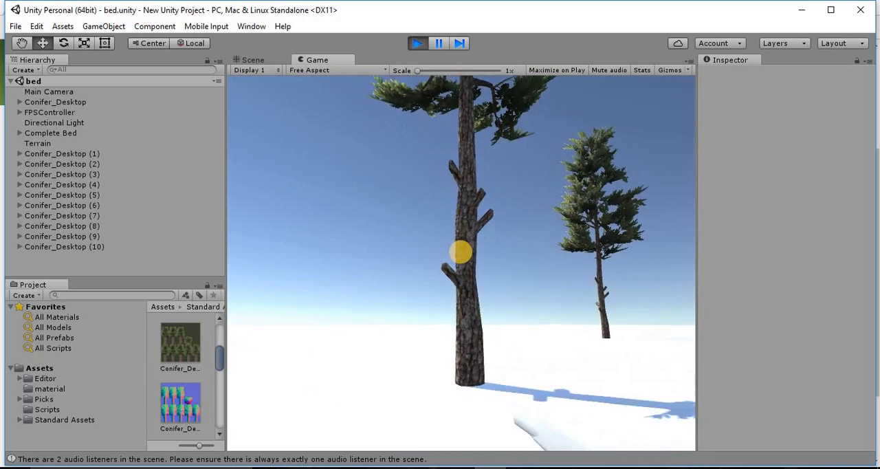
key("w")
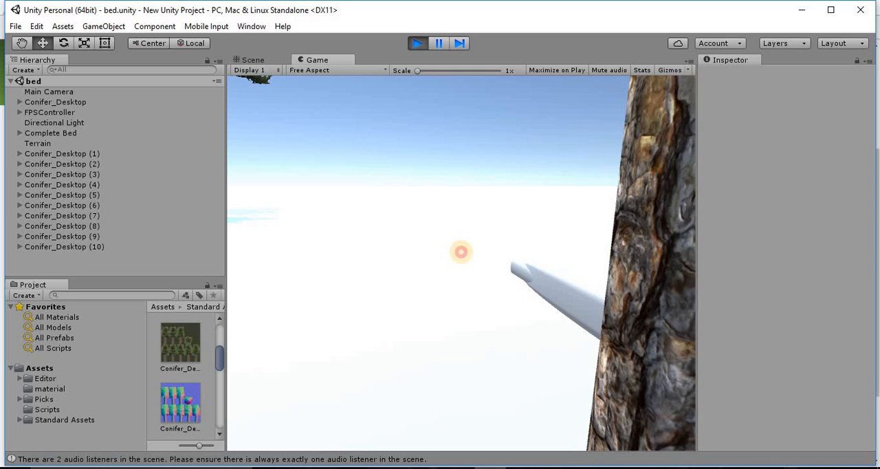
key("Escape")
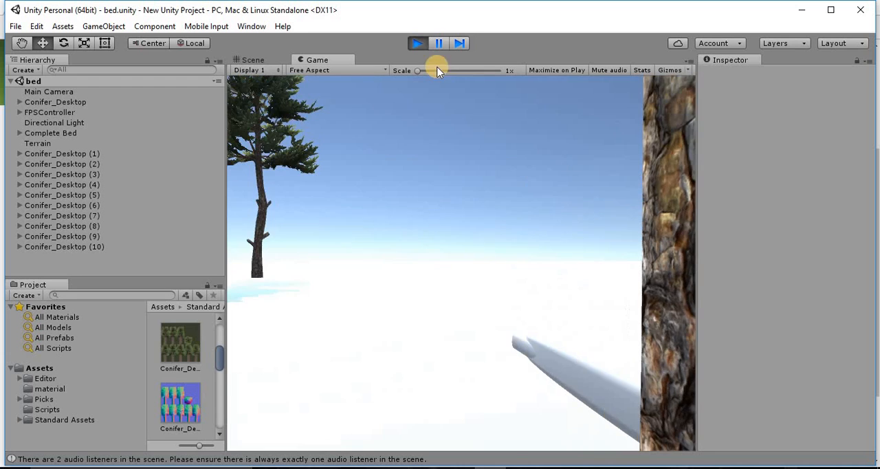
left_click(417, 44)
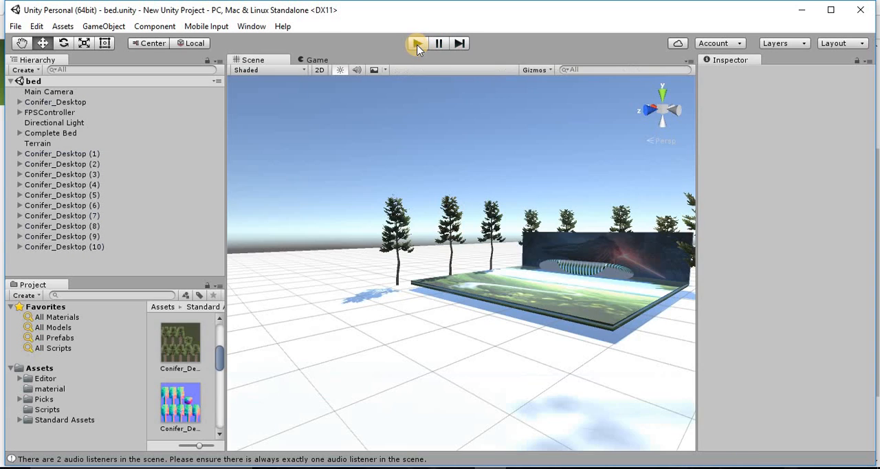